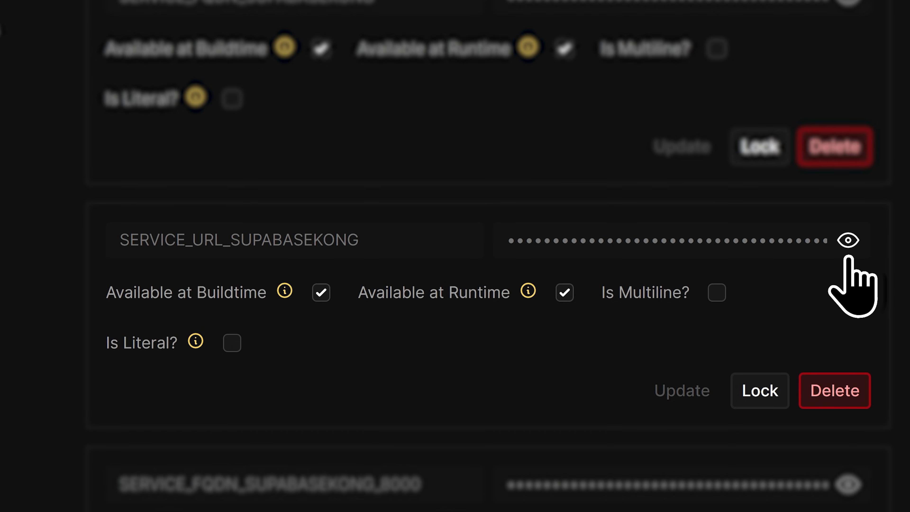
Step: Reveal the value of the SERVICE_URL_SUPABASEKONG environment variable and select it
click(849, 237)
triple_click(659, 237)
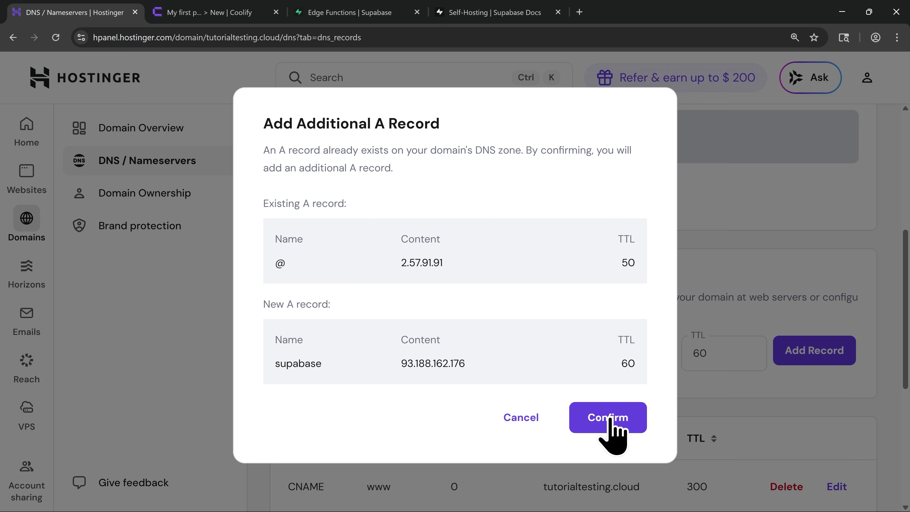
Step: Confirm adding the additional A record named supabase, pointing to 93.188.162.176 with TTL 60
click(613, 421)
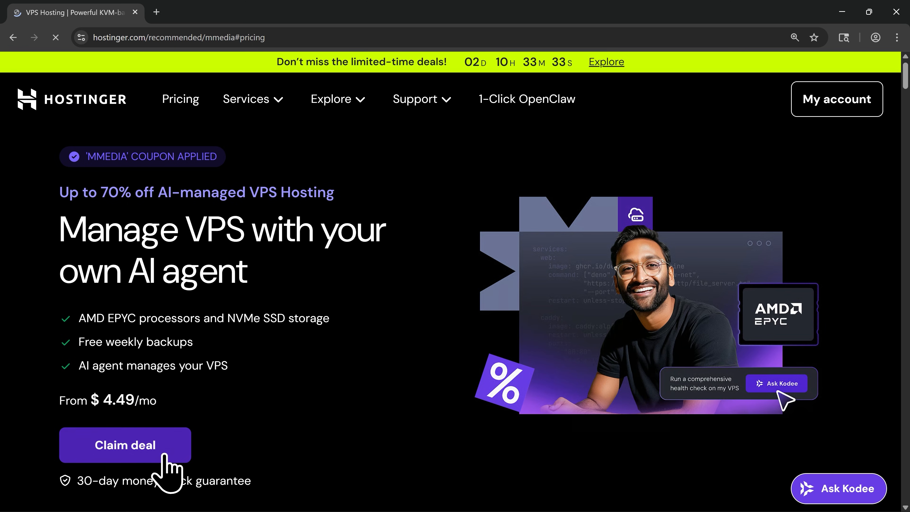
Step: Choose the KVM 2 VPS hosting plan and set its period to 12 months
click(134, 455)
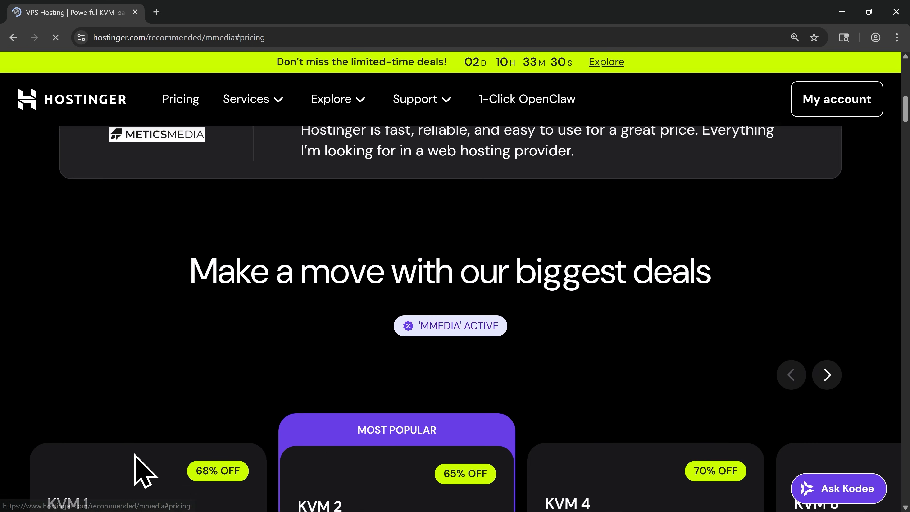
scroll(441, 402, down, 3)
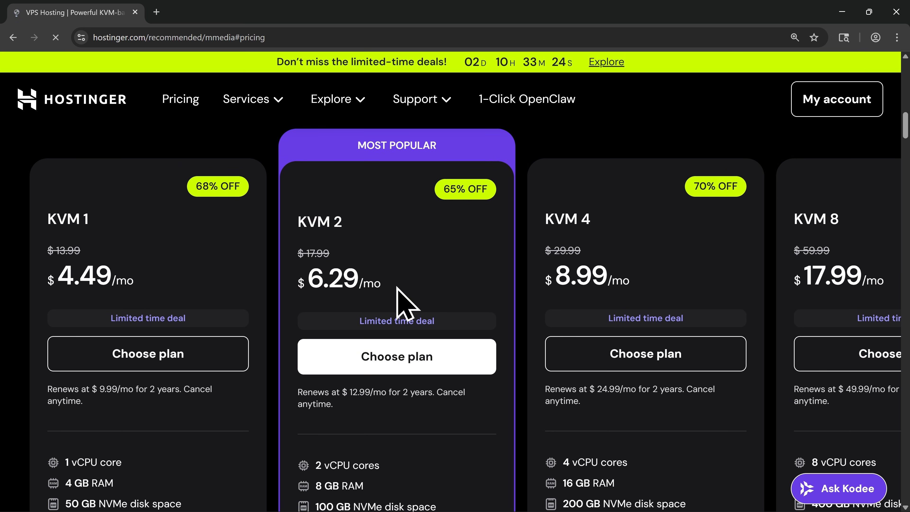
scroll(394, 359, down, 3)
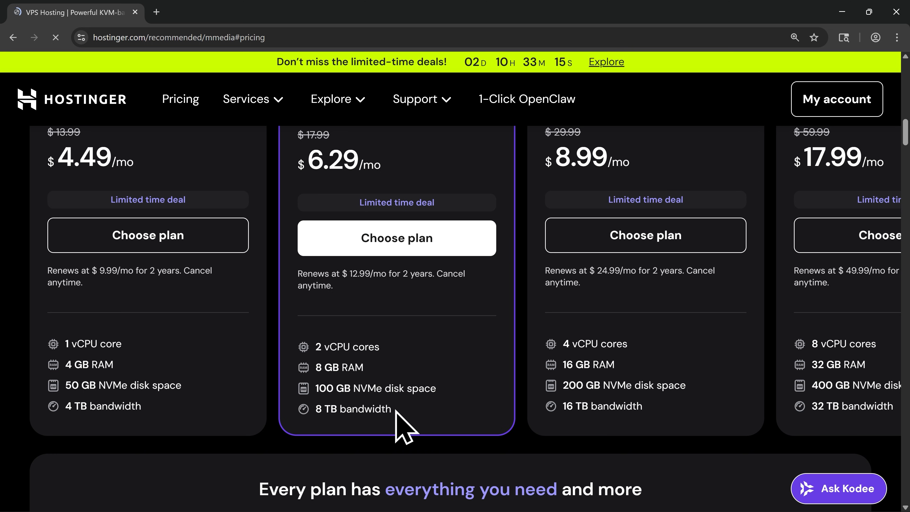
scroll(396, 412, up, 3)
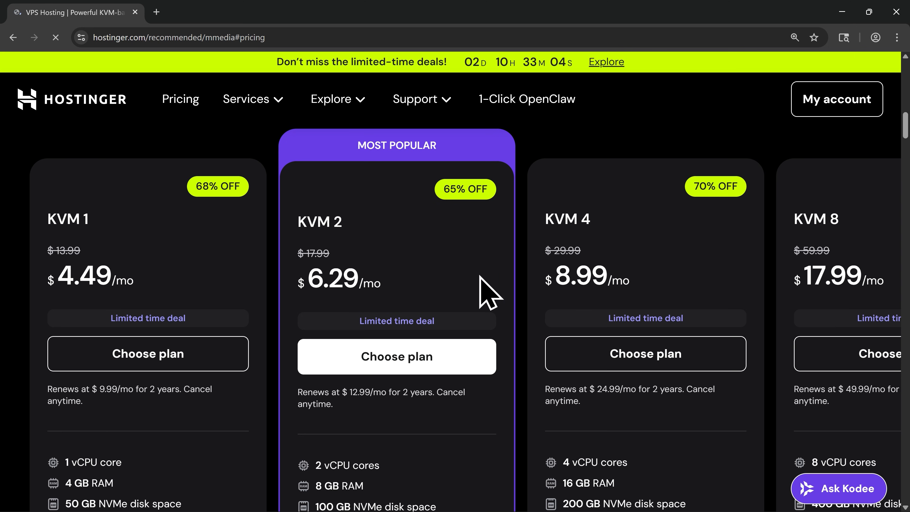
click(391, 373)
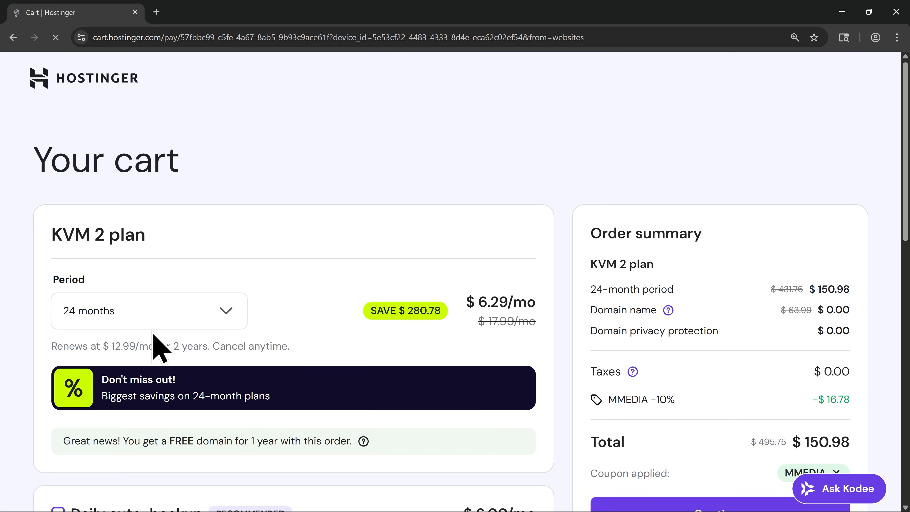
click(94, 325)
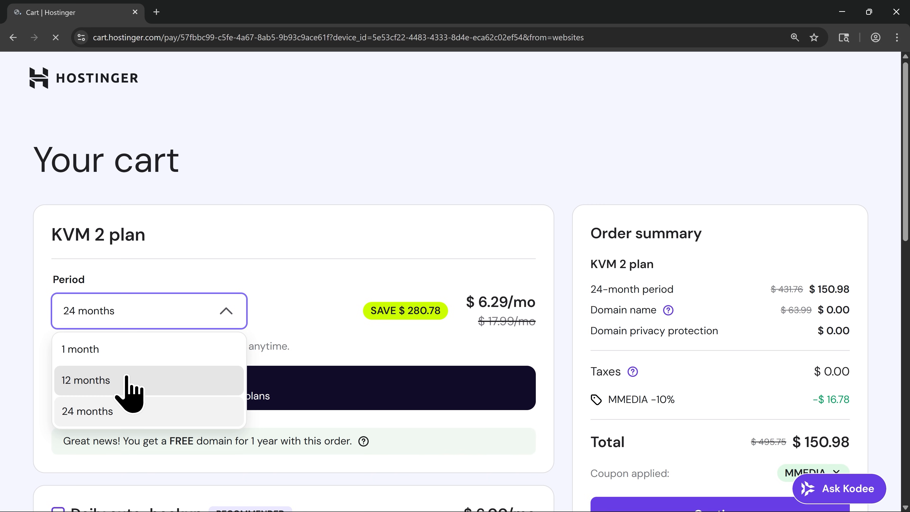
click(126, 378)
Step: Select Coolify from the operating systems with panel for the VPS and confirm it
scroll(290, 407, down, 3)
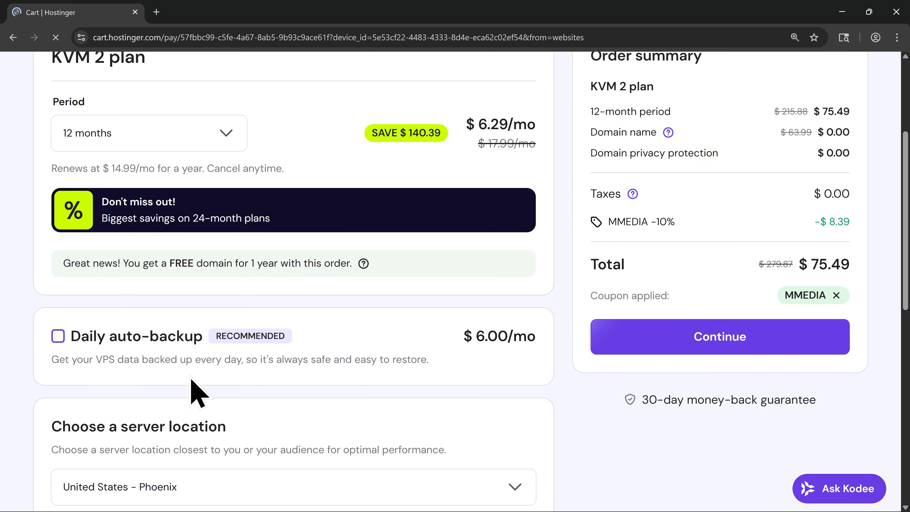
scroll(244, 376, down, 3)
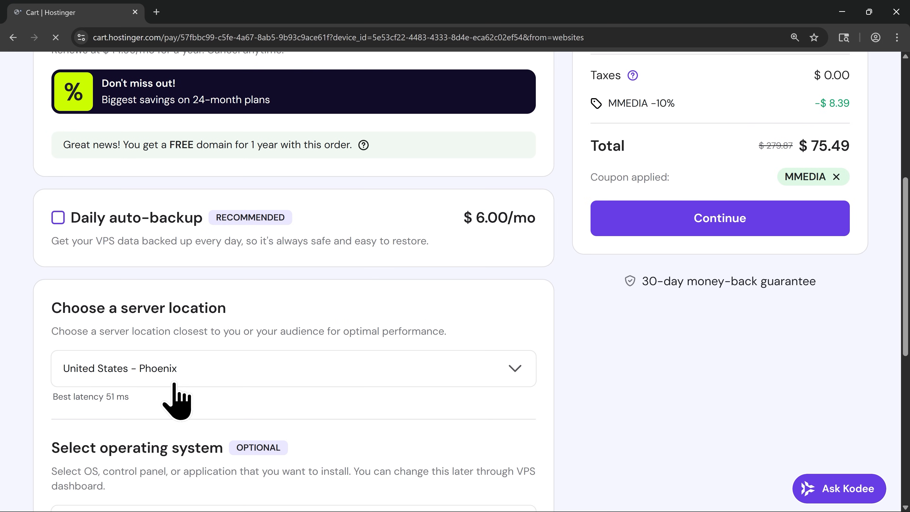
scroll(177, 396, down, 8)
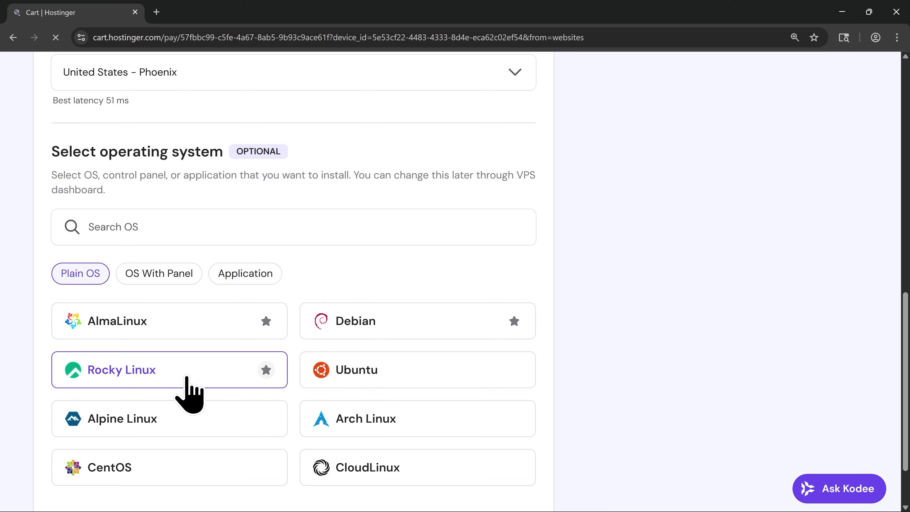
click(163, 277)
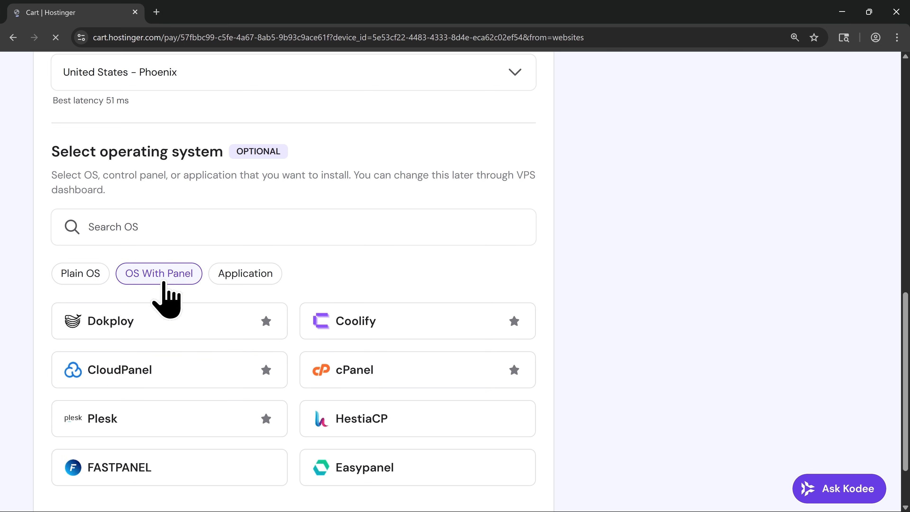
click(367, 335)
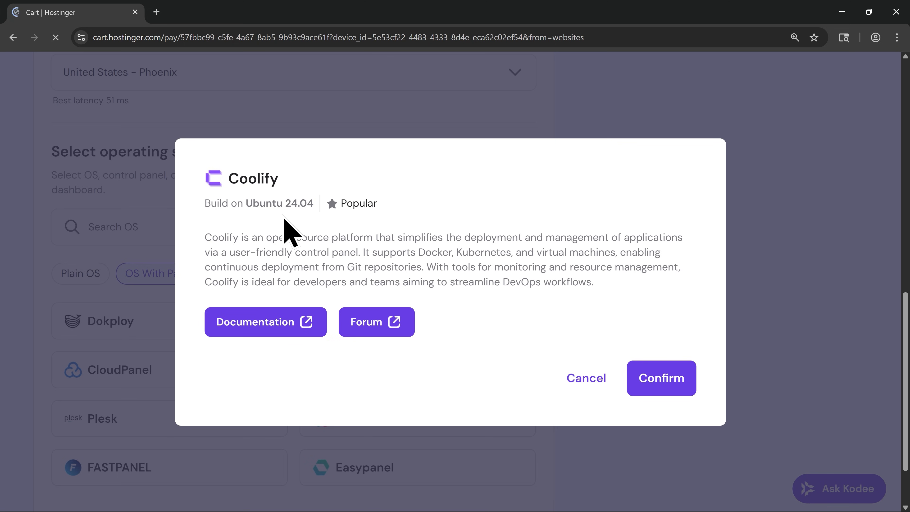
click(673, 394)
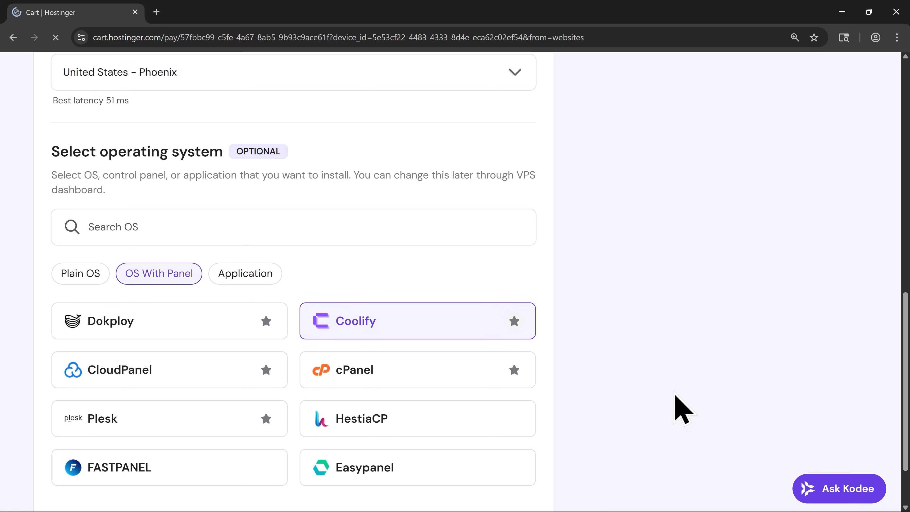
Step: Continue from the cart to checkout and get started with the VPS setup once payment is done
scroll(683, 409, up, 10)
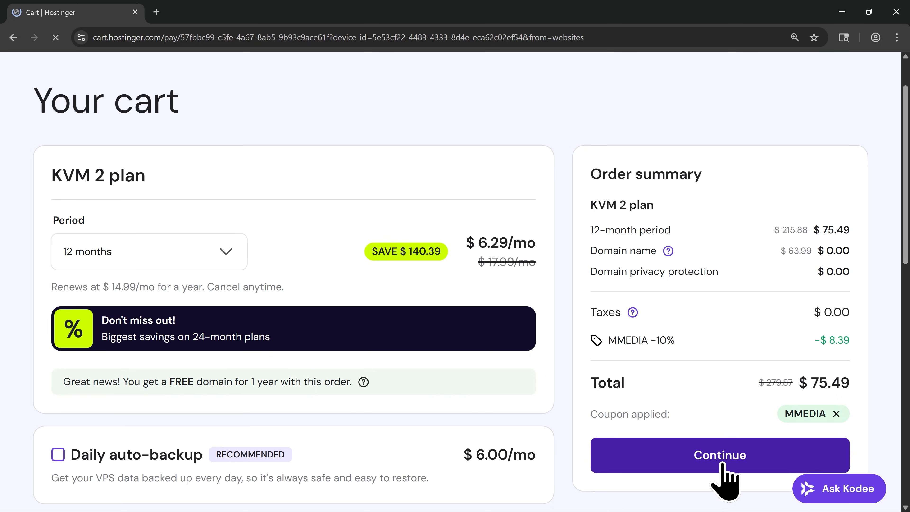
click(723, 465)
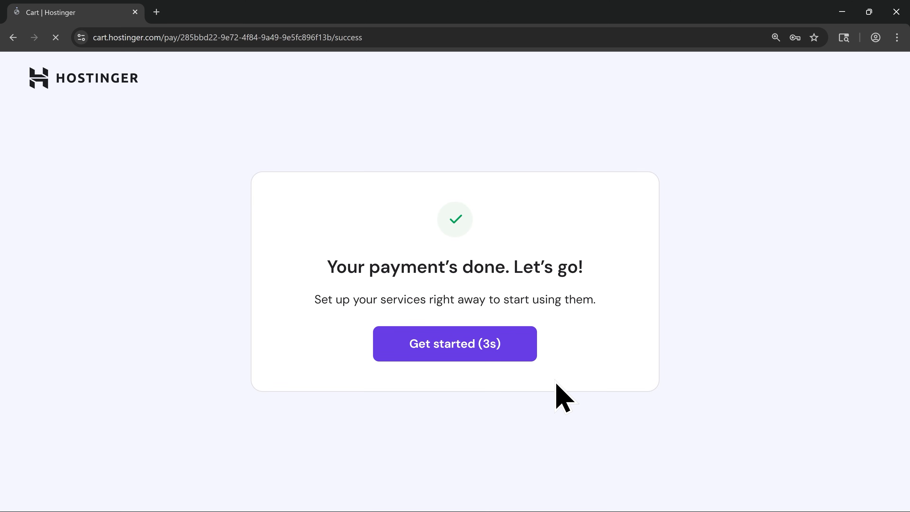
click(458, 353)
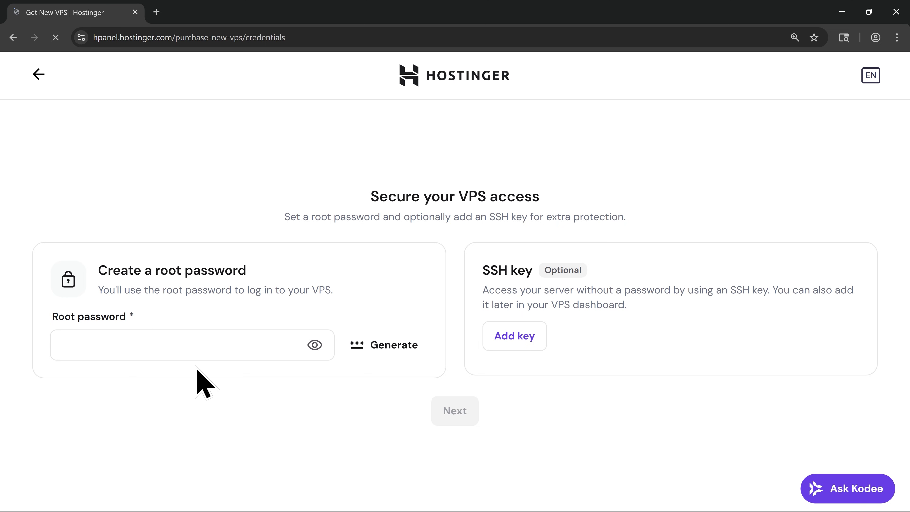
Step: Generate a root password for the VPS, reveal and select it to save a copy, and continue the setup
click(387, 357)
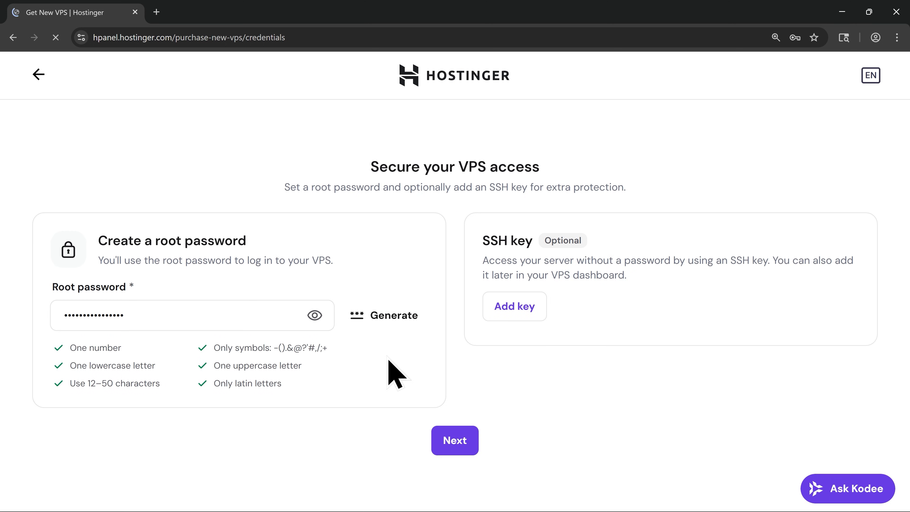
click(316, 316)
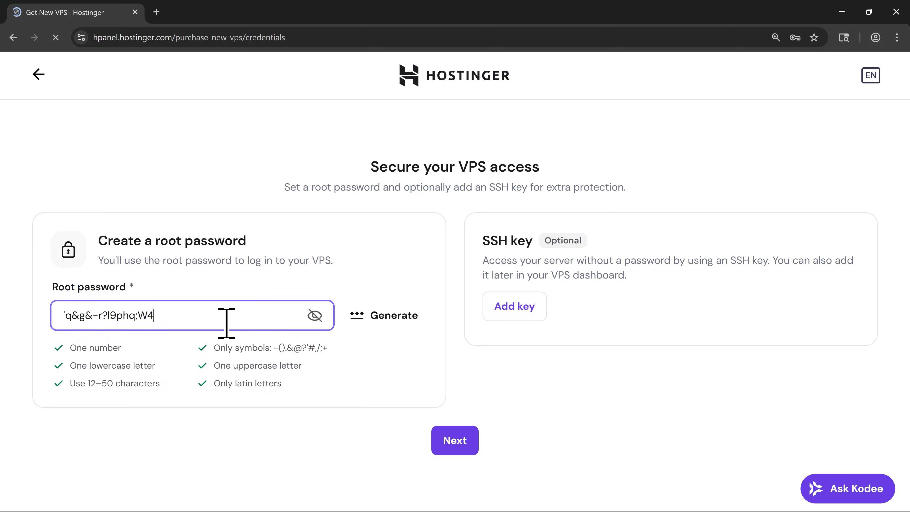
drag(182, 319, 44, 332)
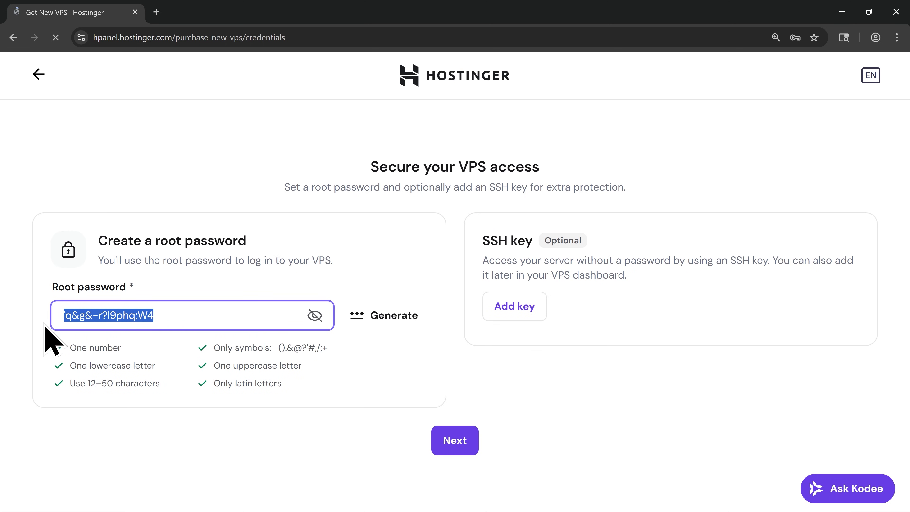
key(alt+Tab)
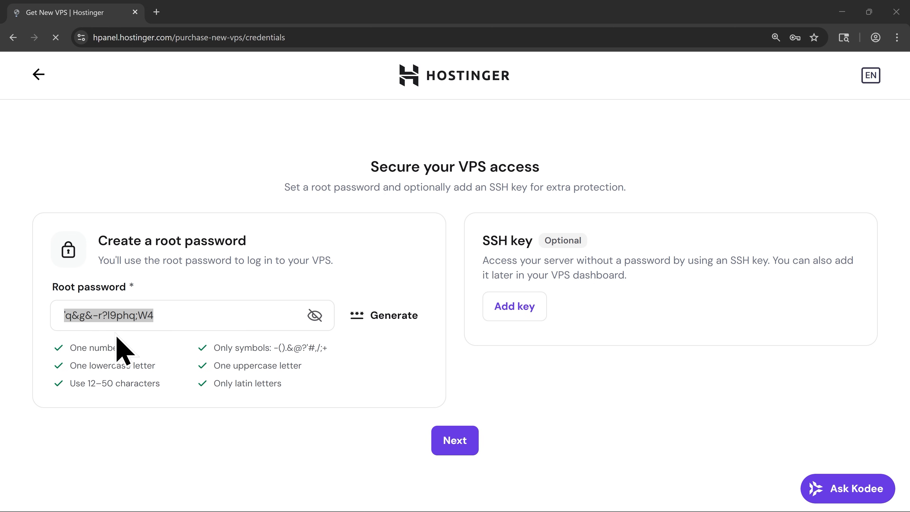
click(454, 453)
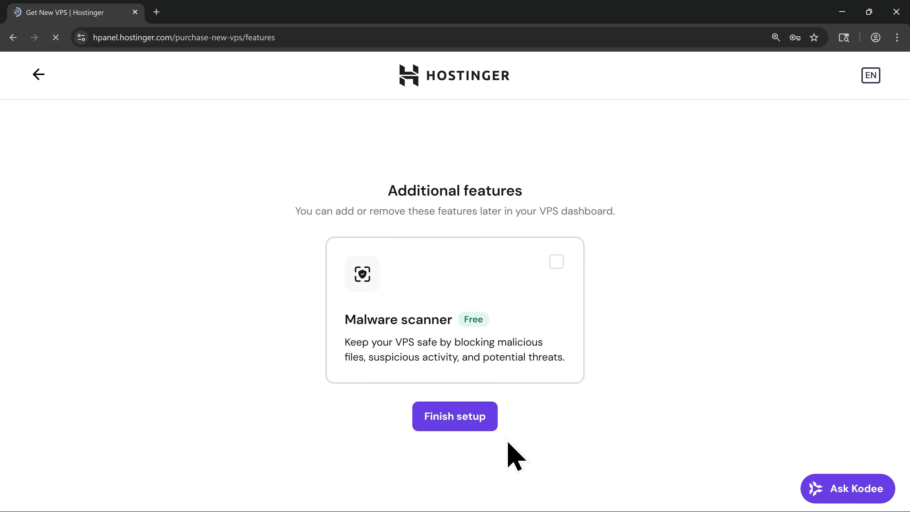
Step: Finish the VPS setup without the malware scanner and open the VPS dashboard to find the server's IP address
click(452, 422)
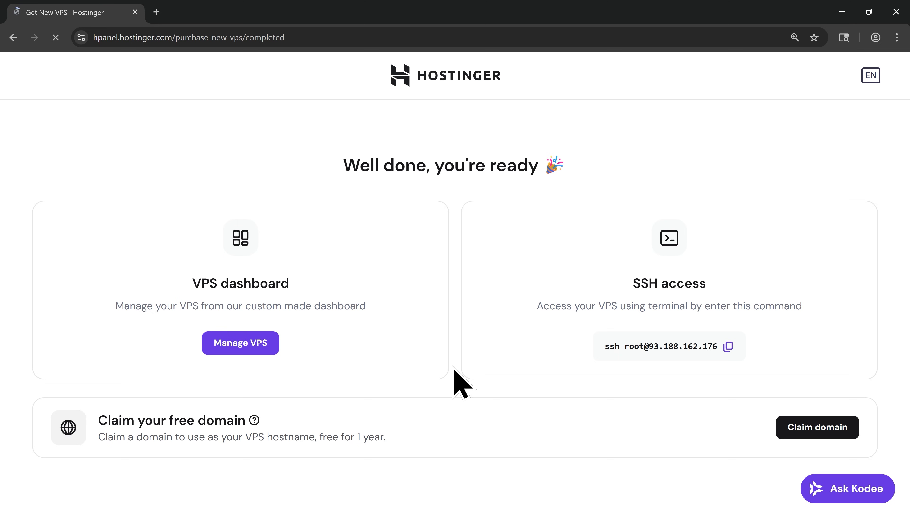
click(248, 345)
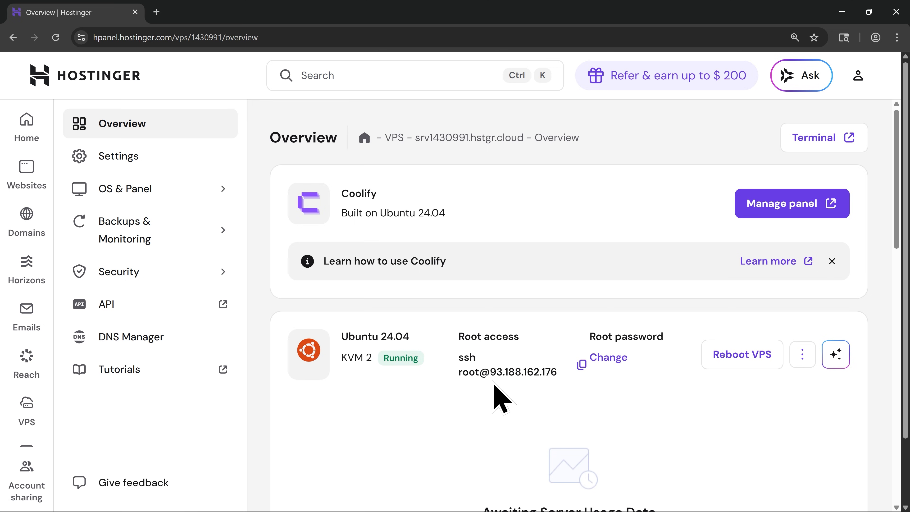
drag(490, 372, 559, 373)
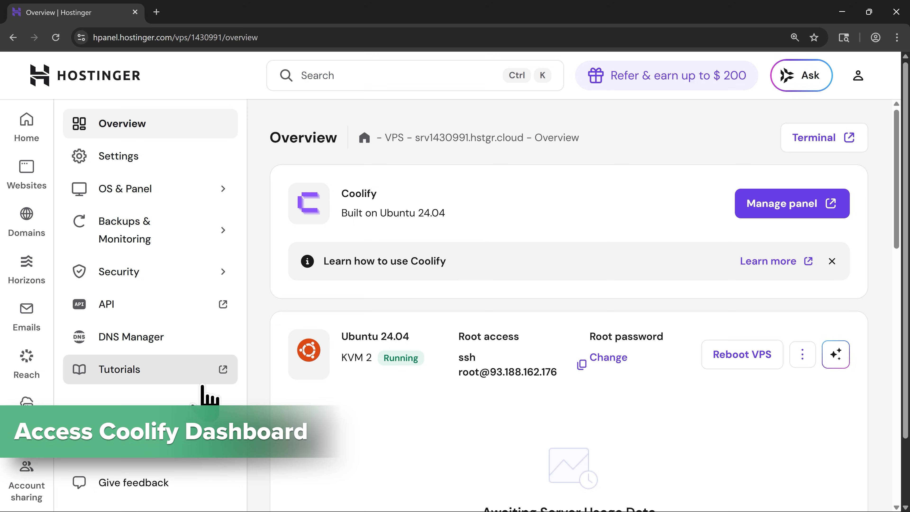
Step: Open the Coolify panel and create the root user account with the name, e-mail and password fields filled in
click(777, 212)
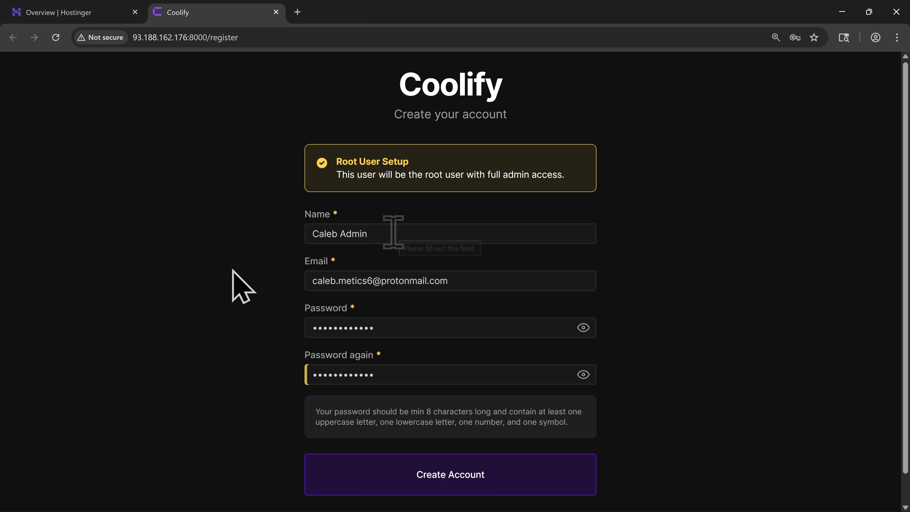
scroll(234, 285, down, 1)
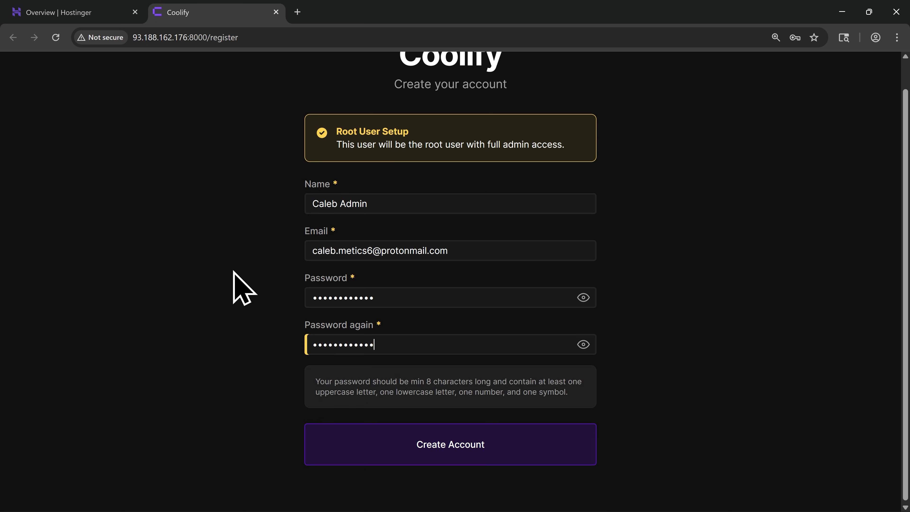
click(454, 455)
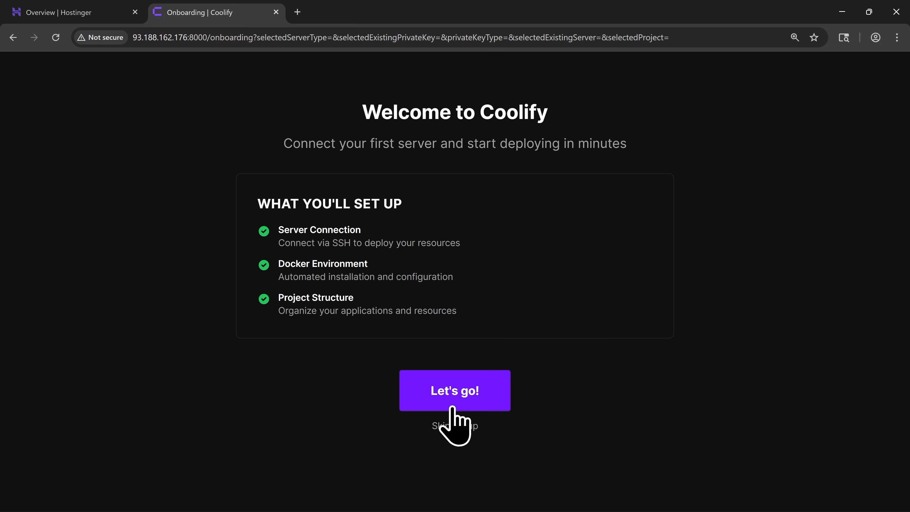
Step: Start the Coolify onboarding with This Machine as the server type and create "My First Project"
click(454, 407)
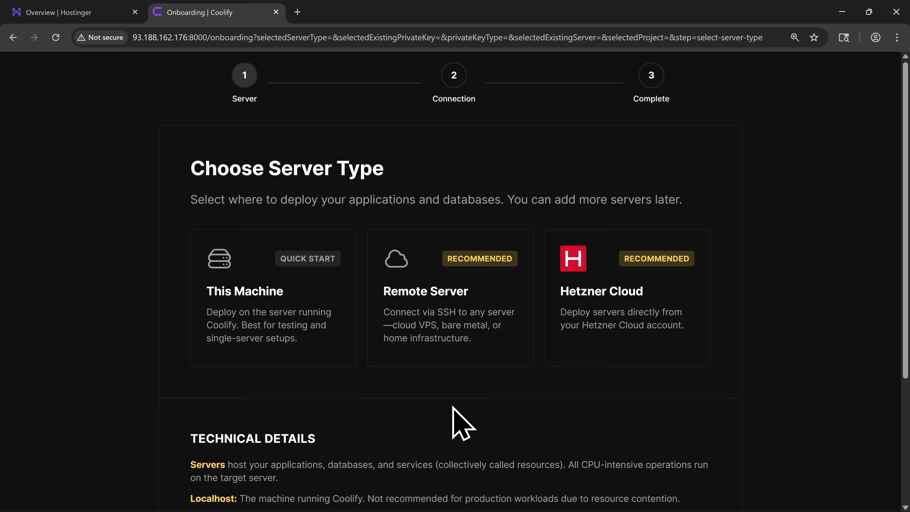
click(284, 361)
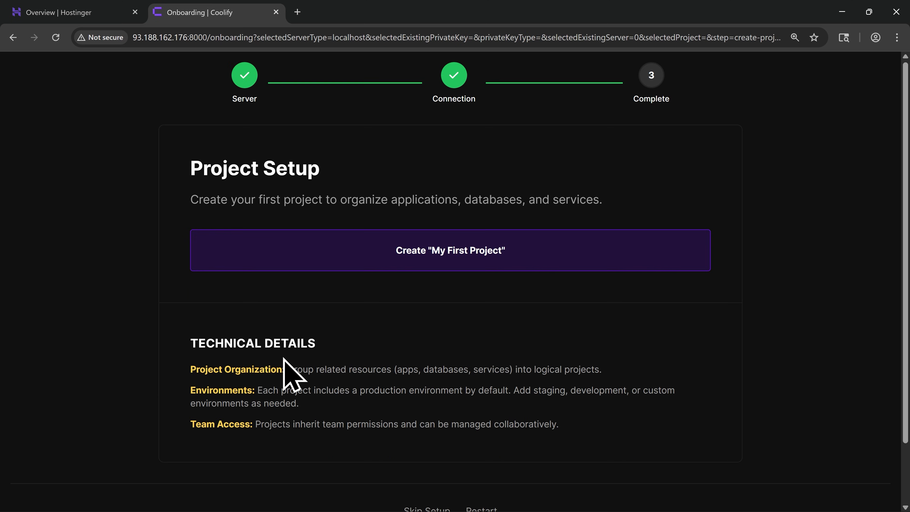
click(453, 268)
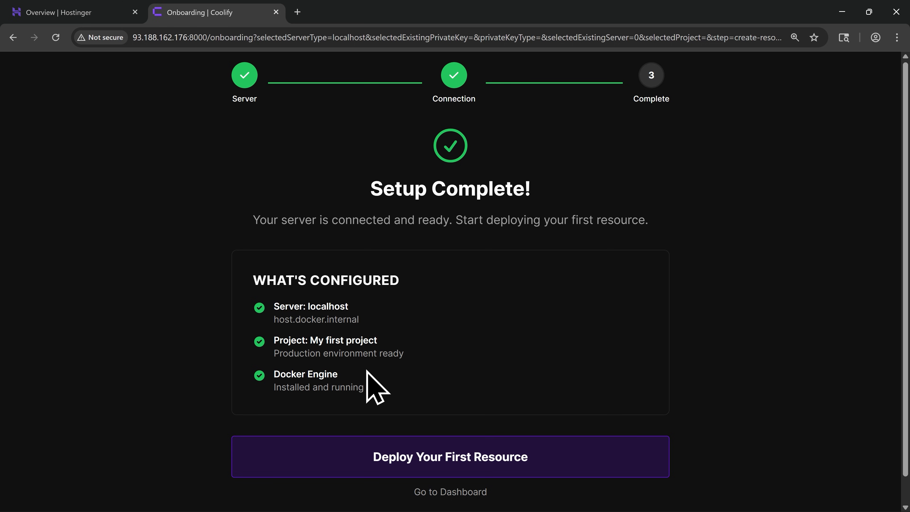
Step: Proceed to deploying the first resource and dismiss the notification warning and the support request
scroll(376, 386, down, 1)
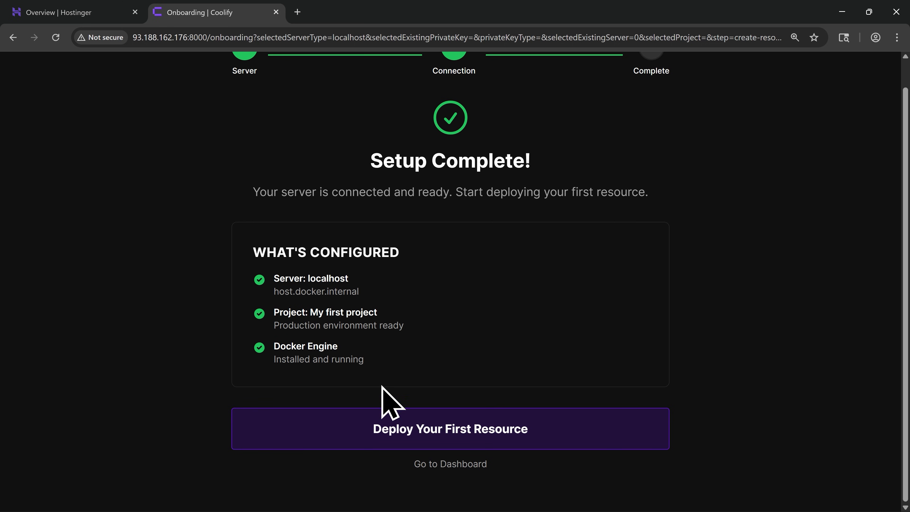
click(445, 438)
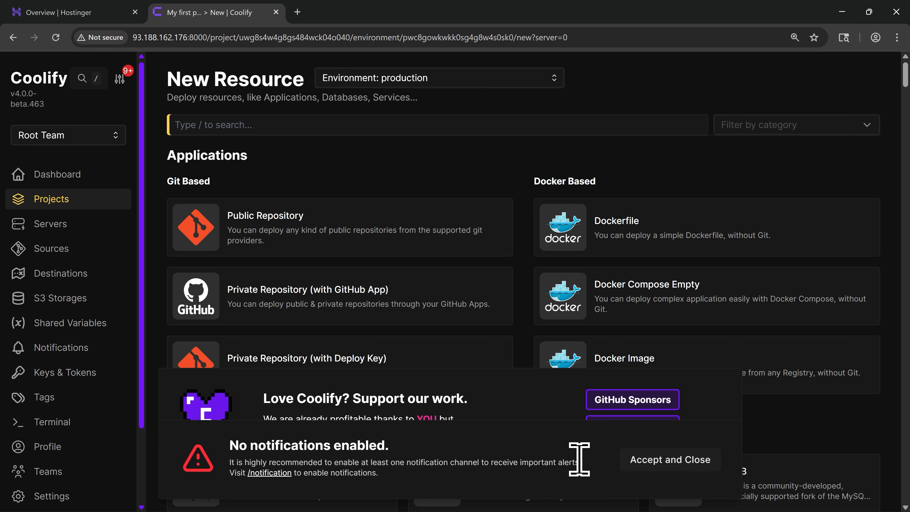
click(671, 465)
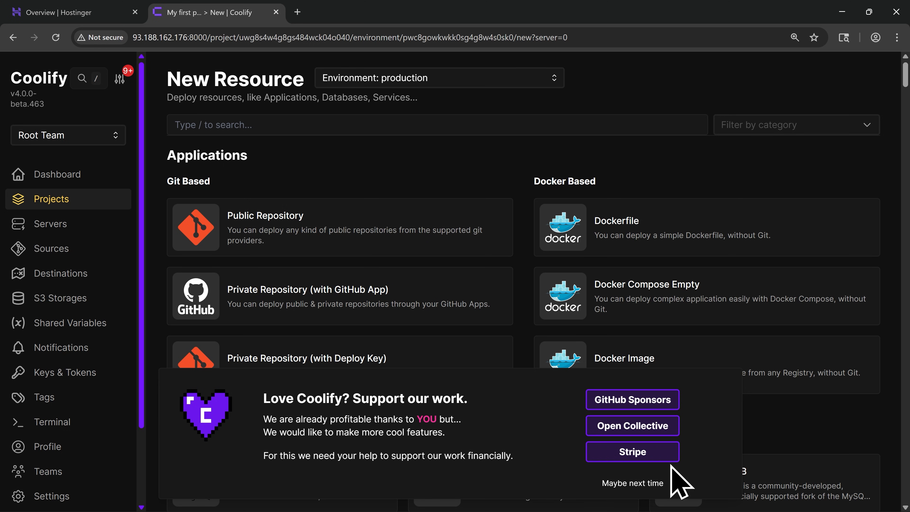
click(640, 484)
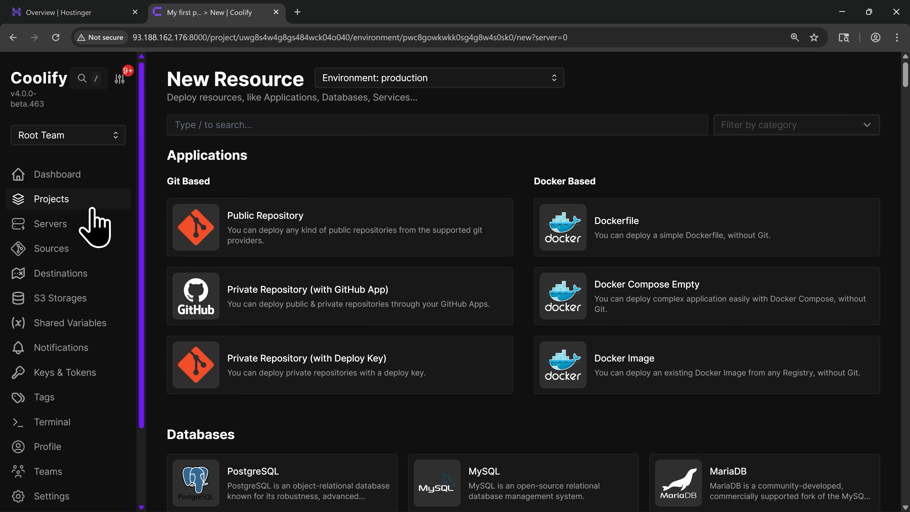
Step: Add a Supabase service as a new resource in the production environment of My first project
click(81, 218)
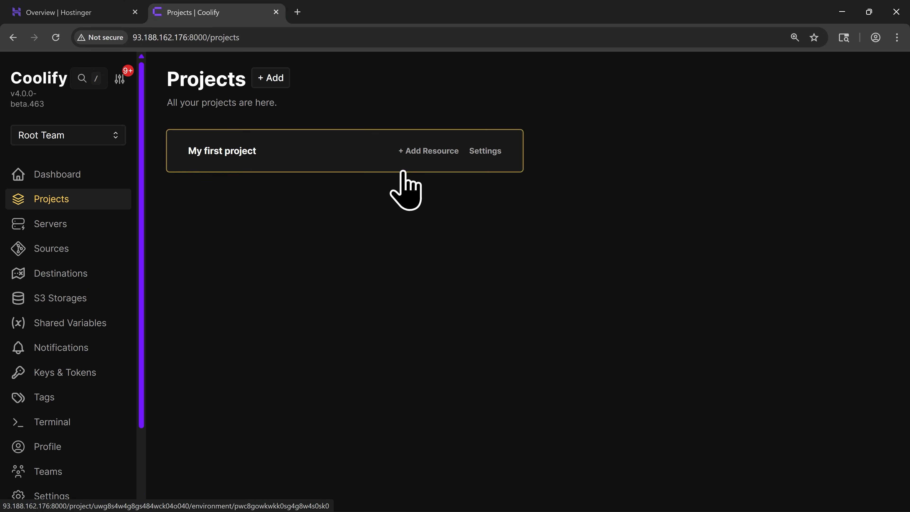
click(427, 157)
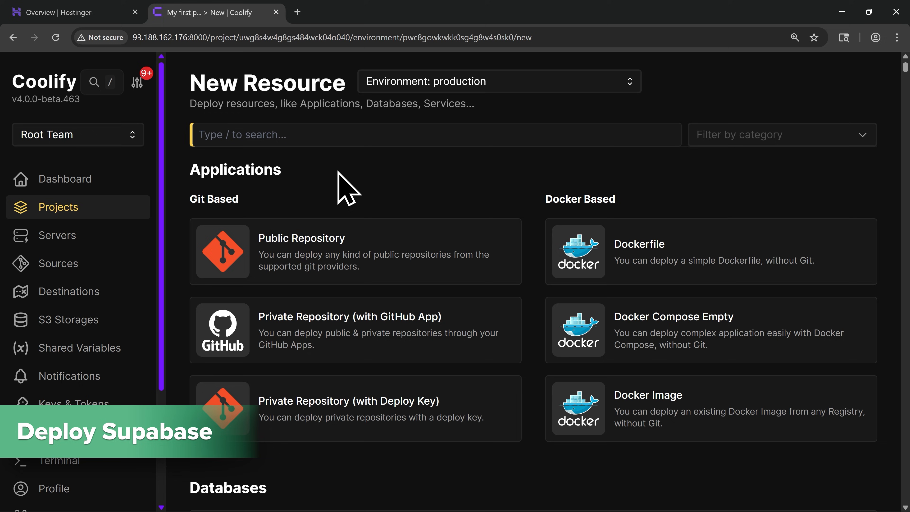
text(Supabase)
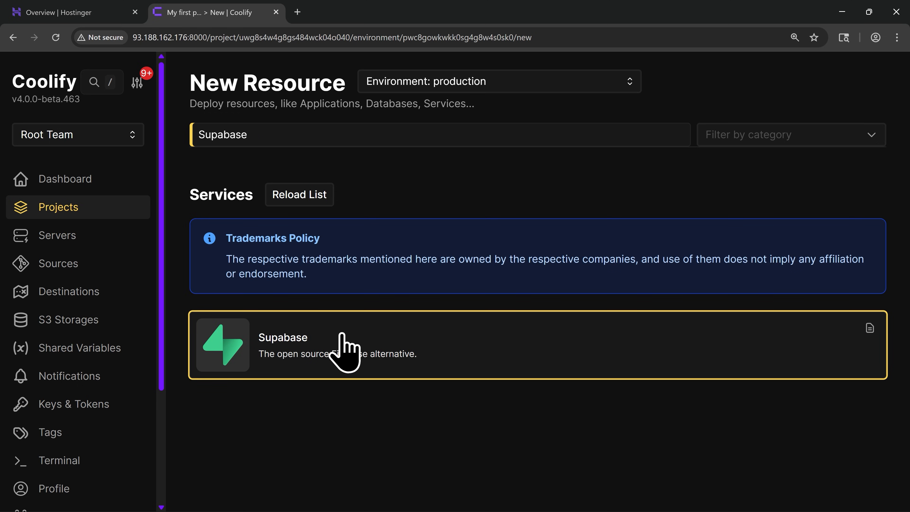
click(323, 360)
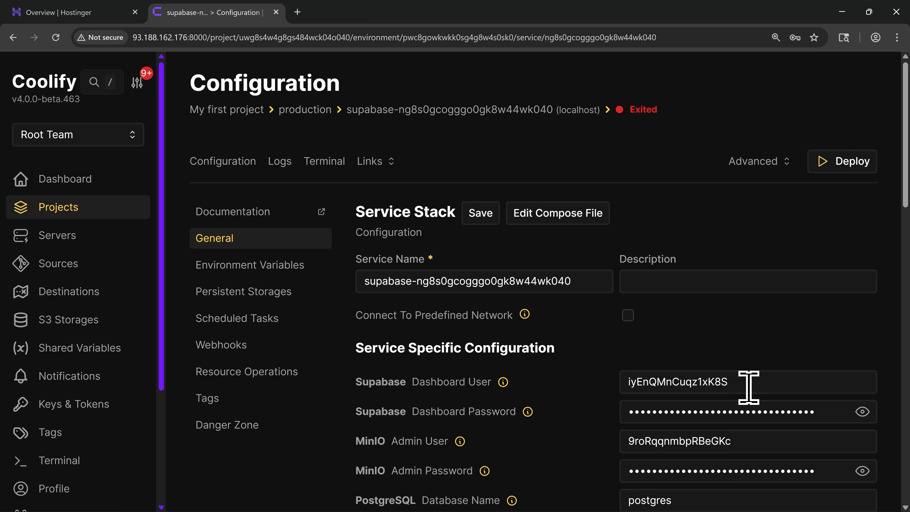
Step: Deploy the Supabase service stack, close the startup log and check the status of its individual services
scroll(593, 416, down, 10)
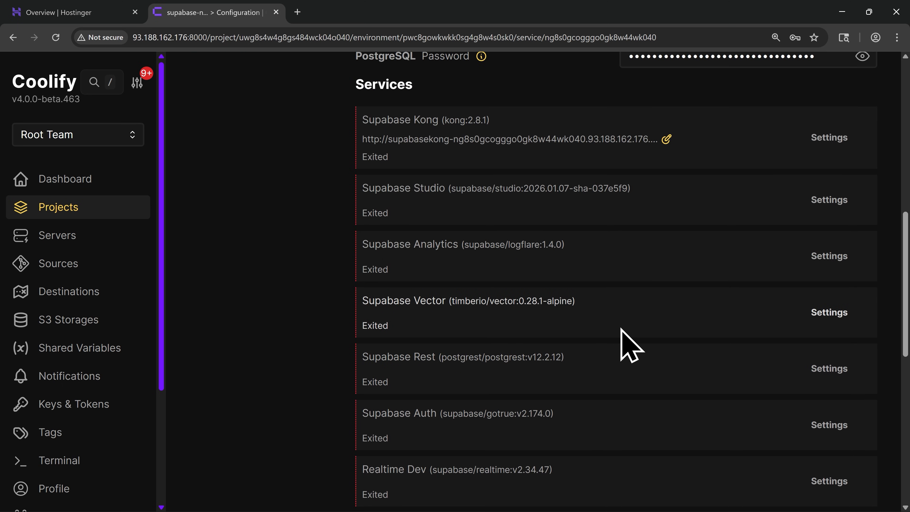
scroll(631, 345, up, 10)
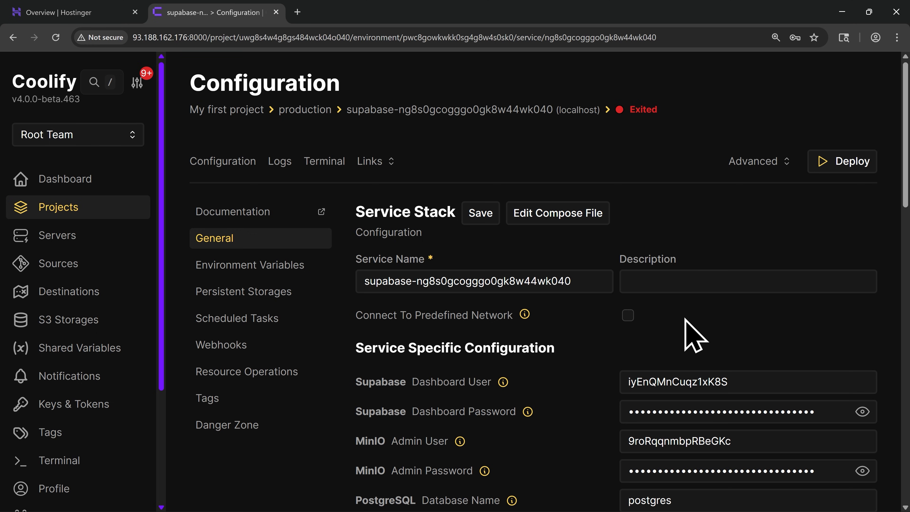
click(843, 164)
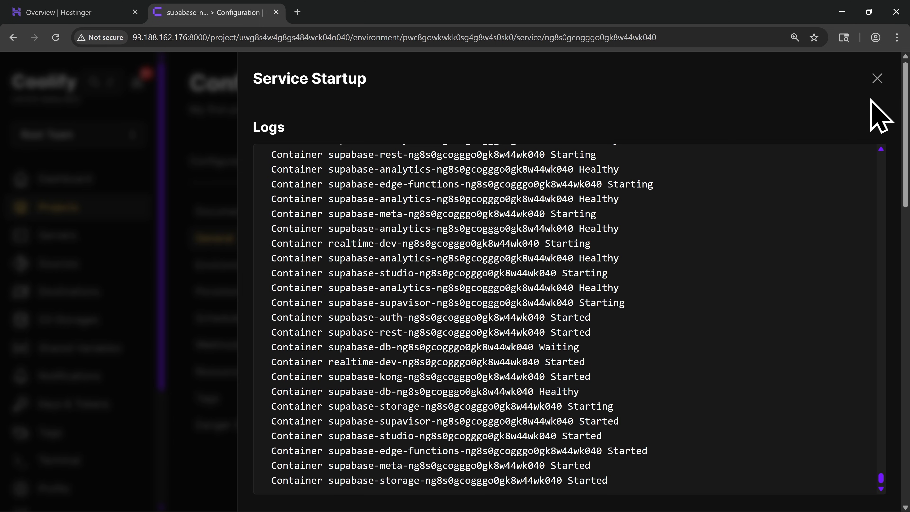
click(878, 80)
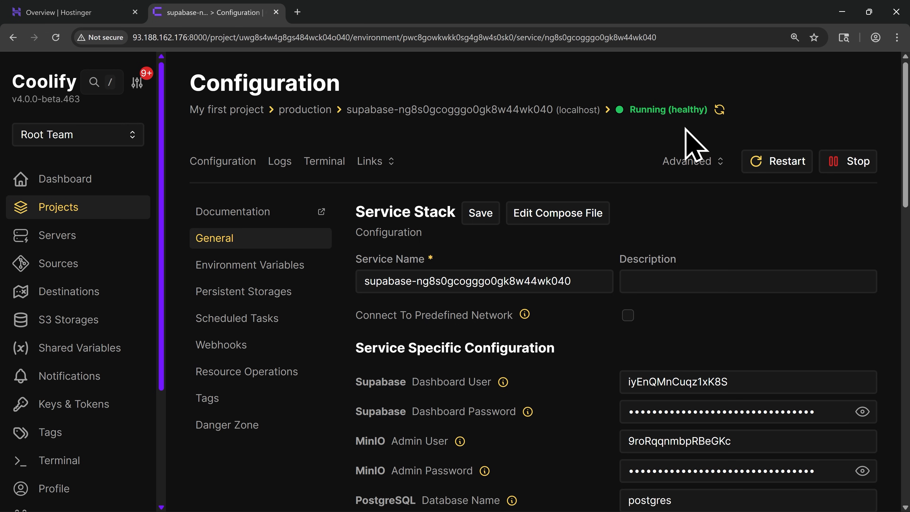
scroll(903, 169, down, 1)
drag(903, 169, 897, 291)
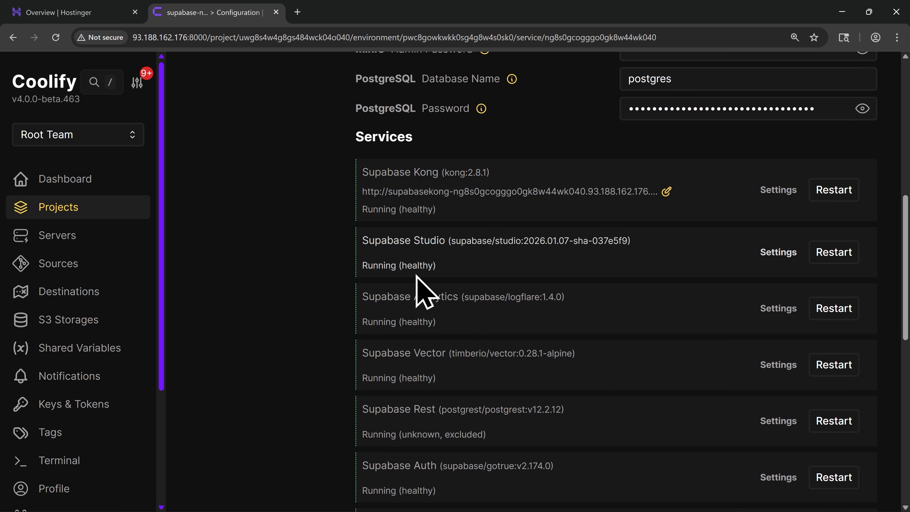
scroll(311, 304, up, 5)
scroll(309, 294, up, 4)
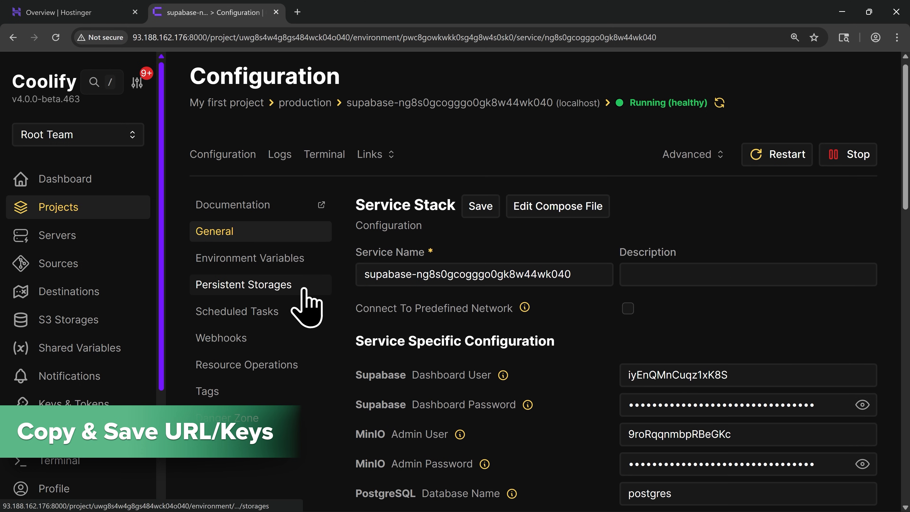
Step: Open the service's environment variables, reveal the SERVICE_URL_SUPABASEKONG value and copy it for saving
click(261, 269)
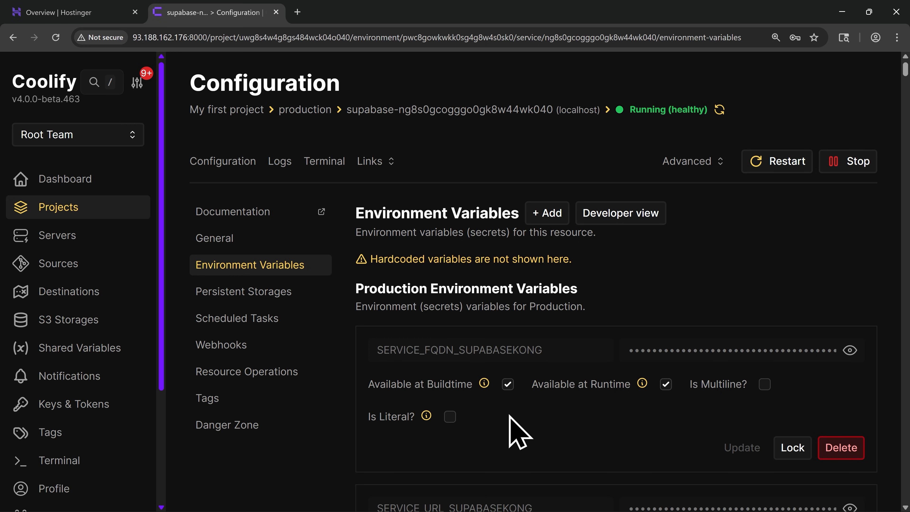
scroll(520, 431, down, 5)
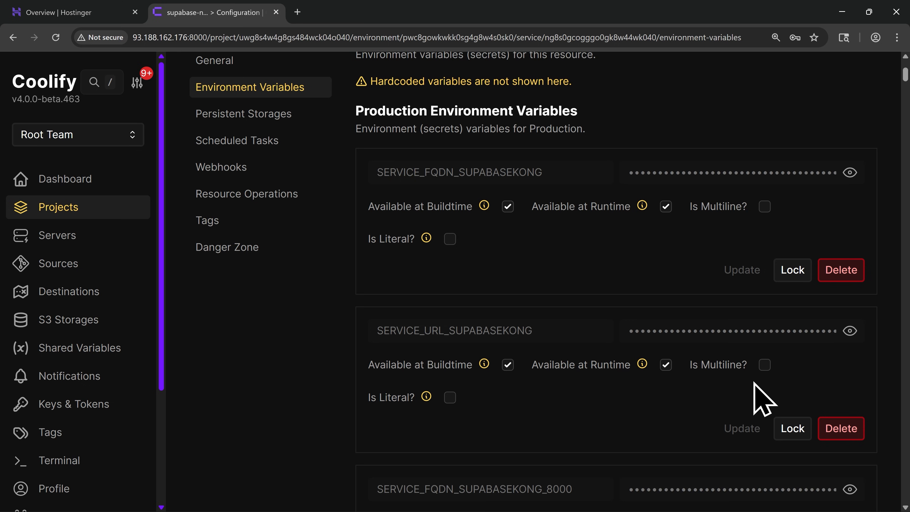
click(850, 343)
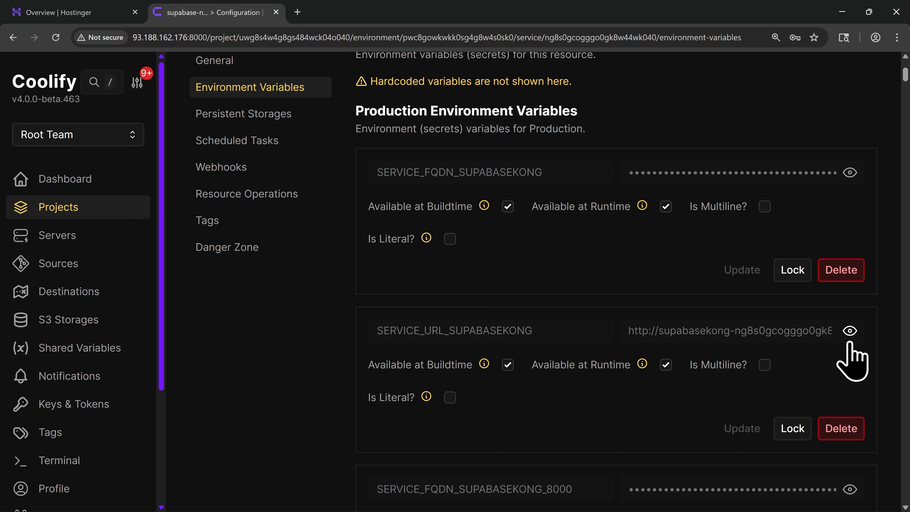
triple_click(729, 331)
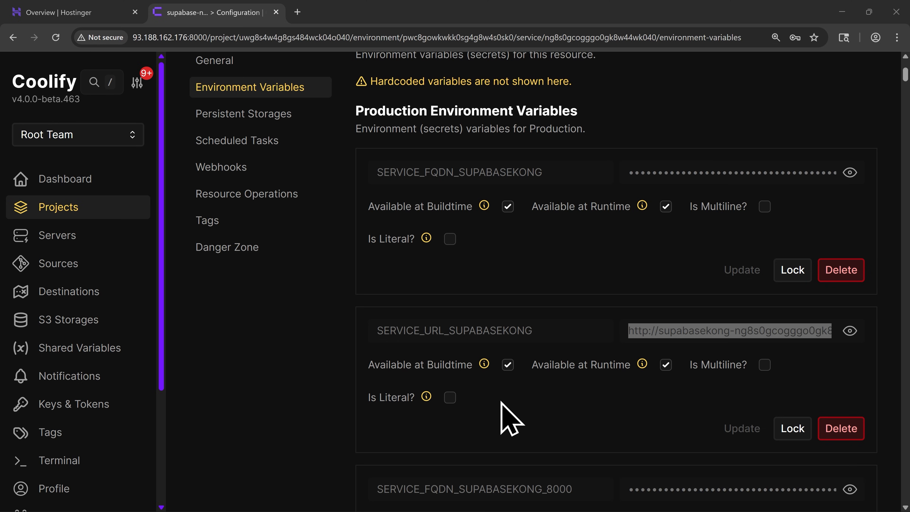
Step: Reveal the SERVICE_SUPABASEANON_KEY value and copy it to save outside the browser
scroll(502, 402, down, 8)
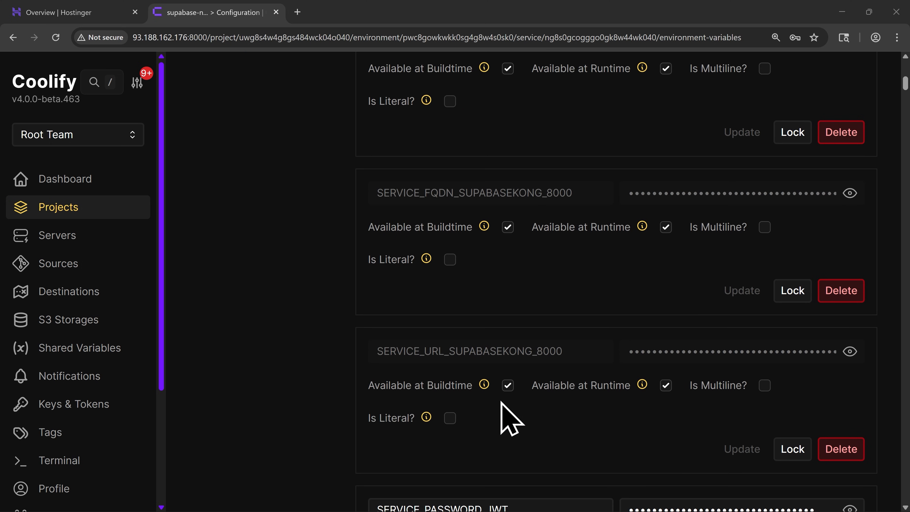
scroll(502, 403, down, 10)
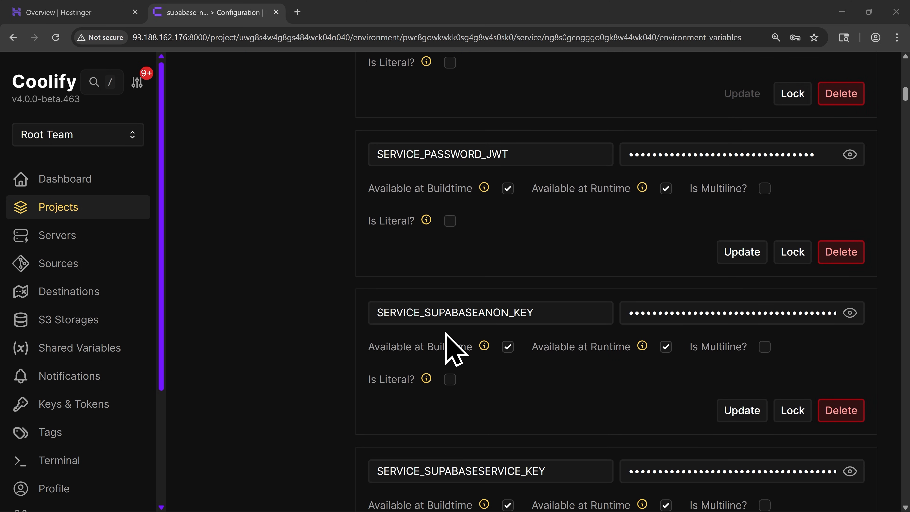
click(850, 313)
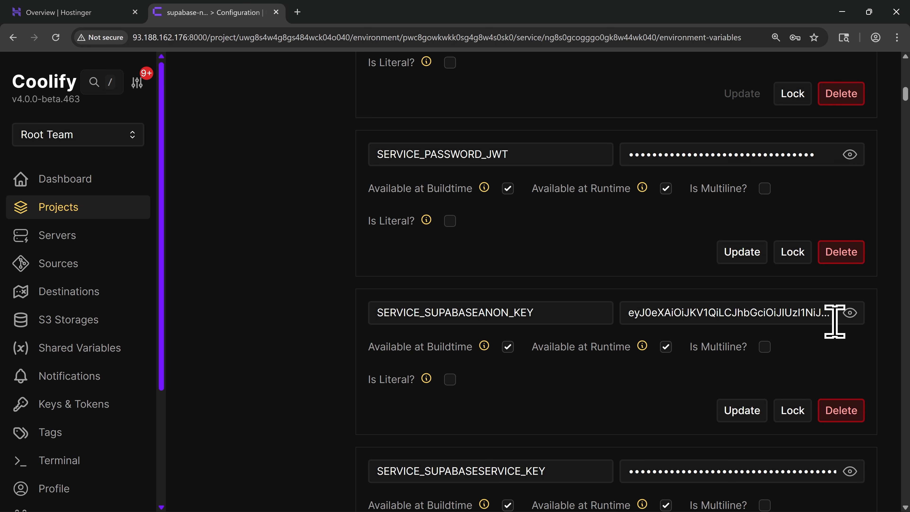
triple_click(786, 319)
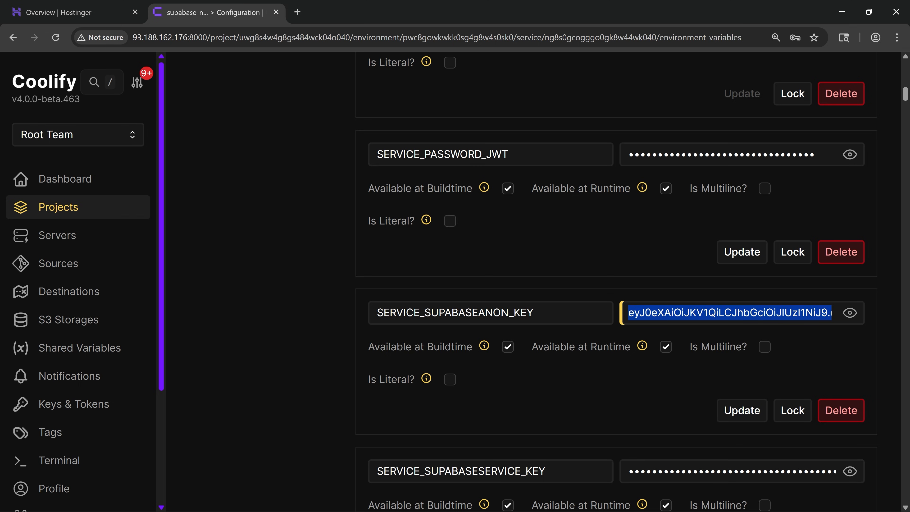
key(alt+Tab)
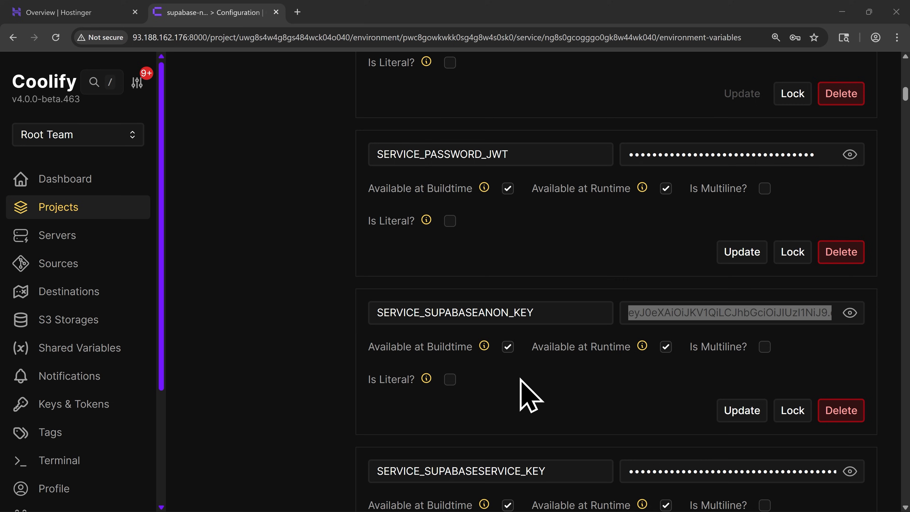
Step: Reveal the SERVICE_SUPABASESERVICE_KEY value and copy it to save outside the browser
scroll(523, 387, down, 5)
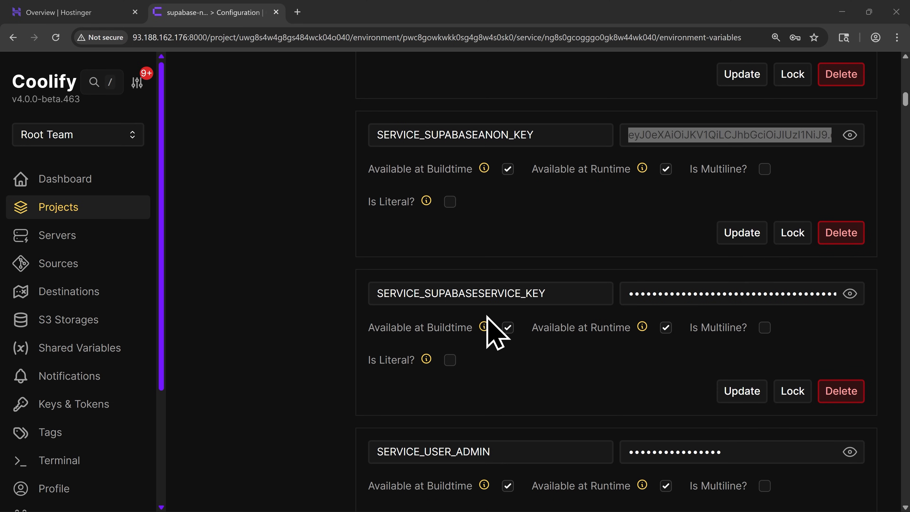
click(852, 296)
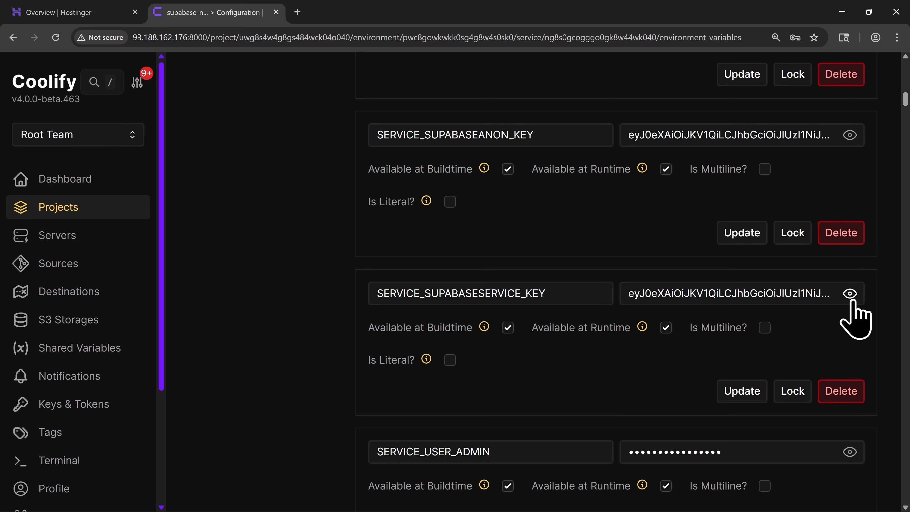
triple_click(777, 291)
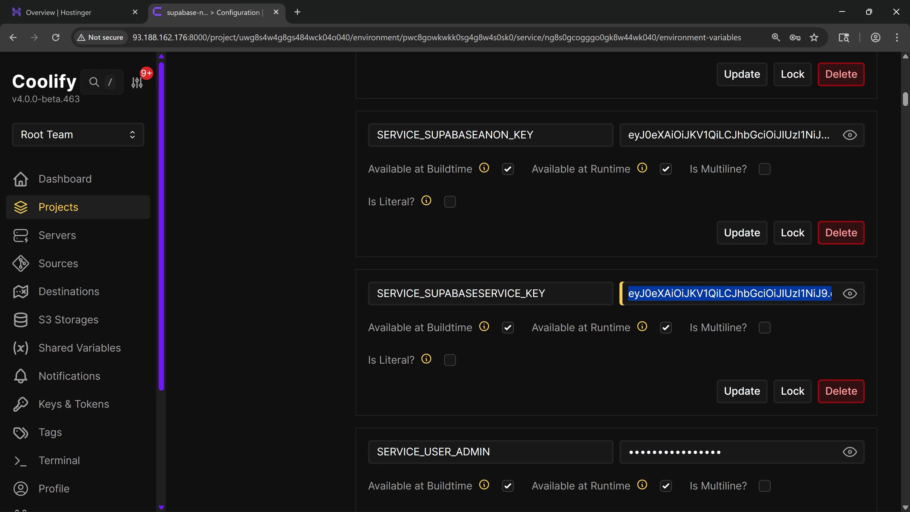
key(alt+Tab)
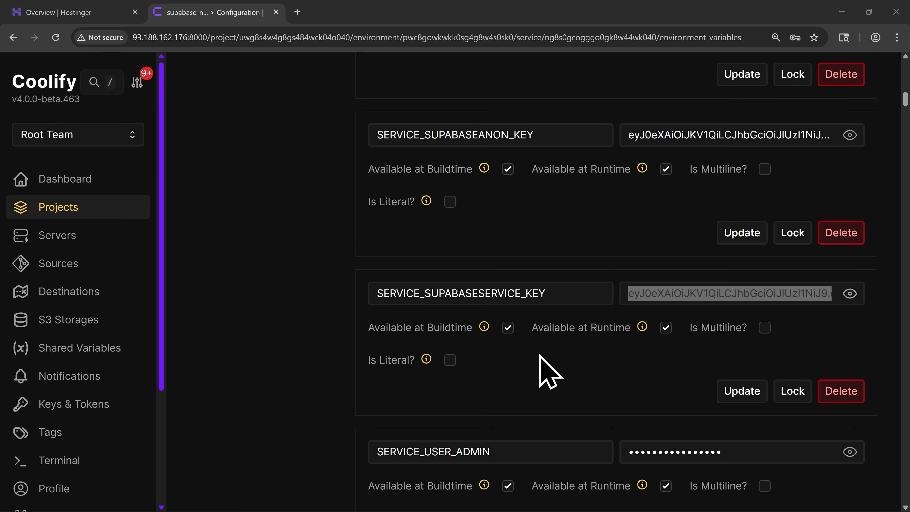
Step: Return to the general service configuration and copy the Supabase dashboard user and the revealed dashboard password
scroll(550, 372, up, 20)
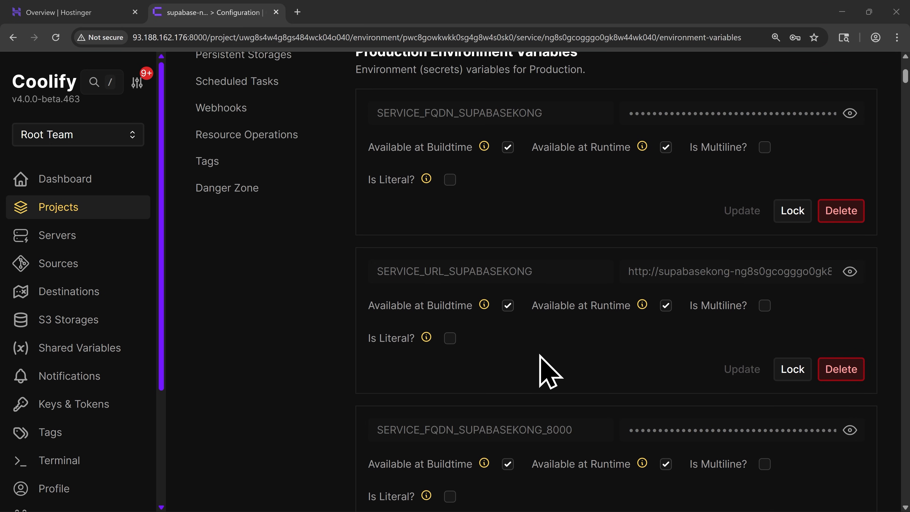
scroll(538, 356, up, 1)
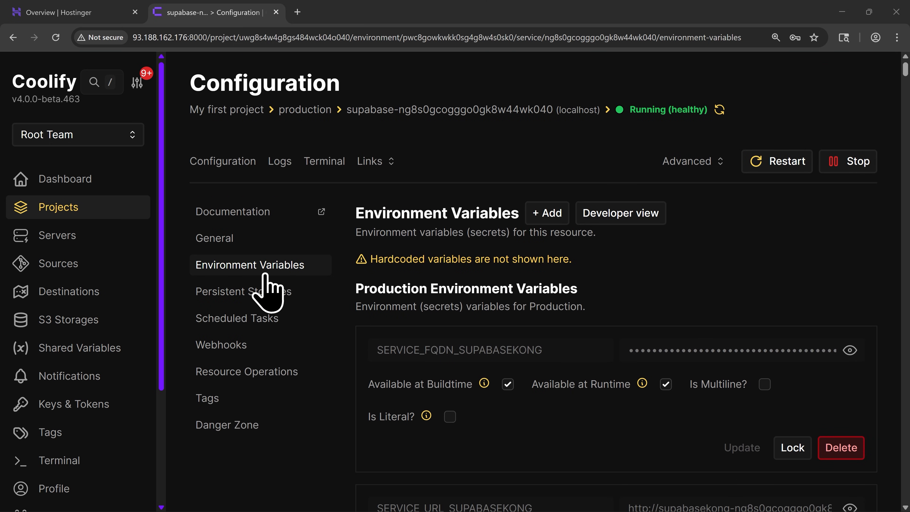
click(248, 248)
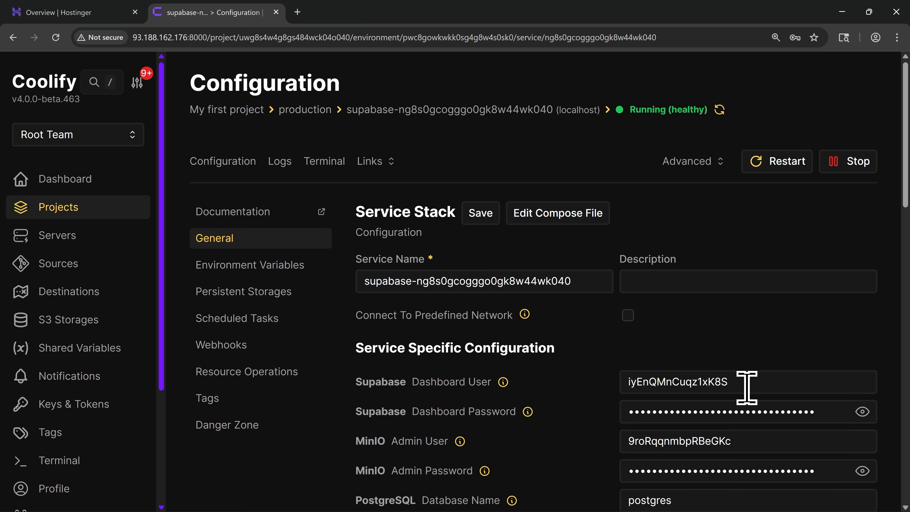
drag(718, 382, 624, 382)
key(ctrl+c)
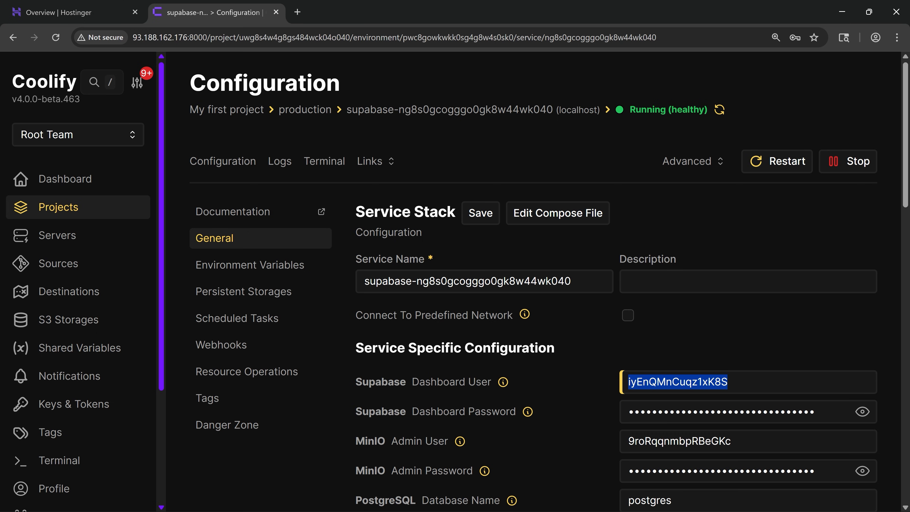
click(863, 411)
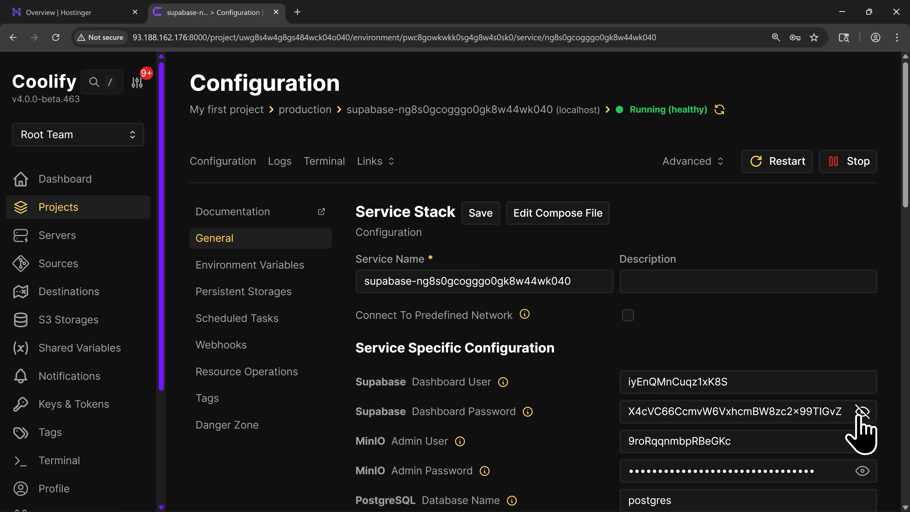
double_click(840, 412)
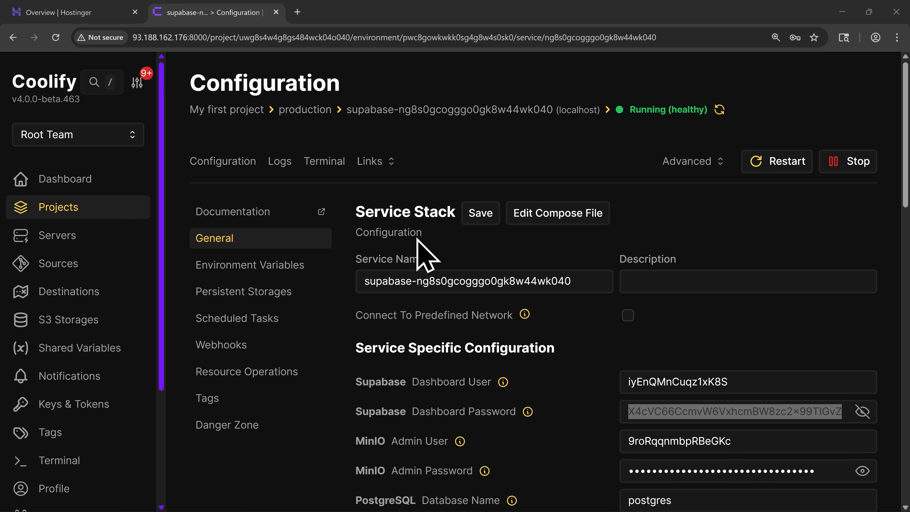
Step: Open the deployed Supabase instance's link and sign in with the copied dashboard username and password
click(380, 166)
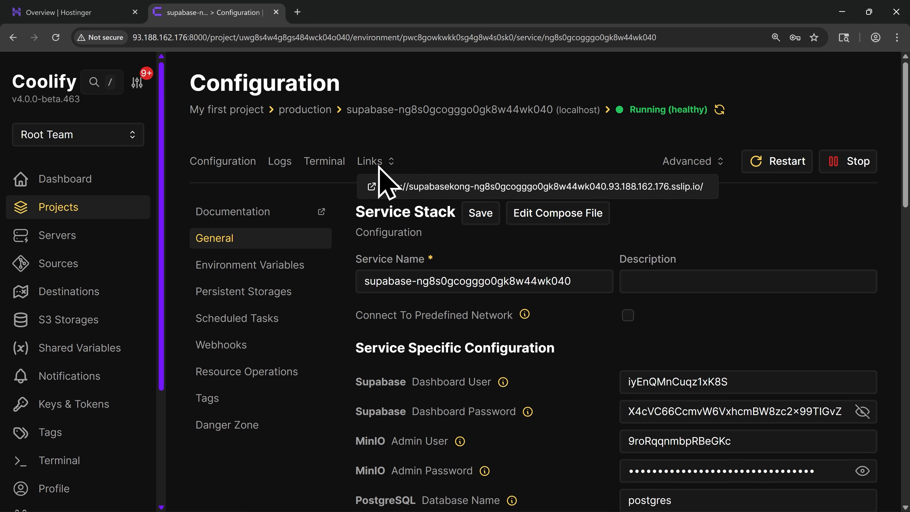
click(458, 189)
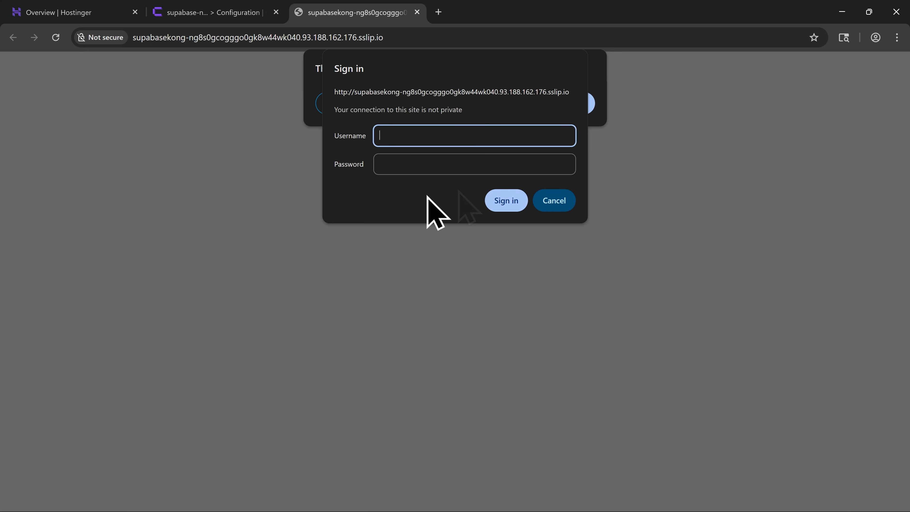
key(ctrl+v)
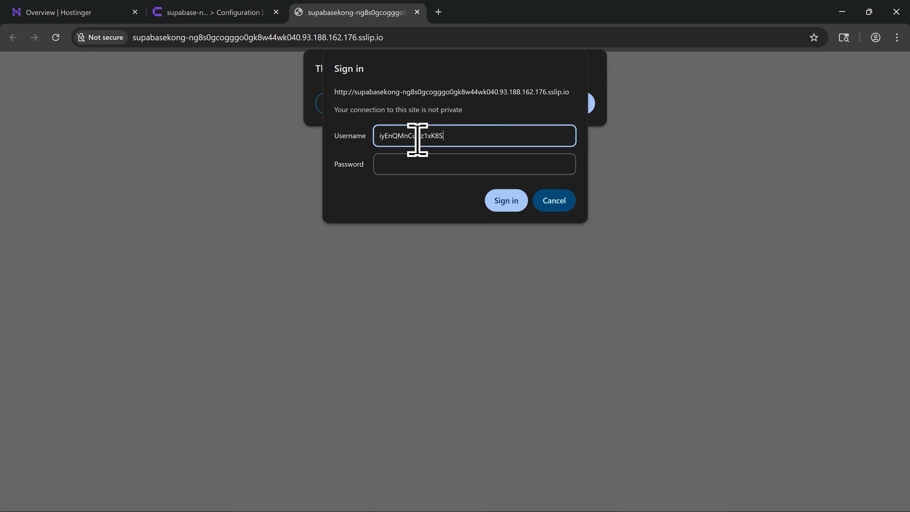
click(419, 175)
key(ctrl+v)
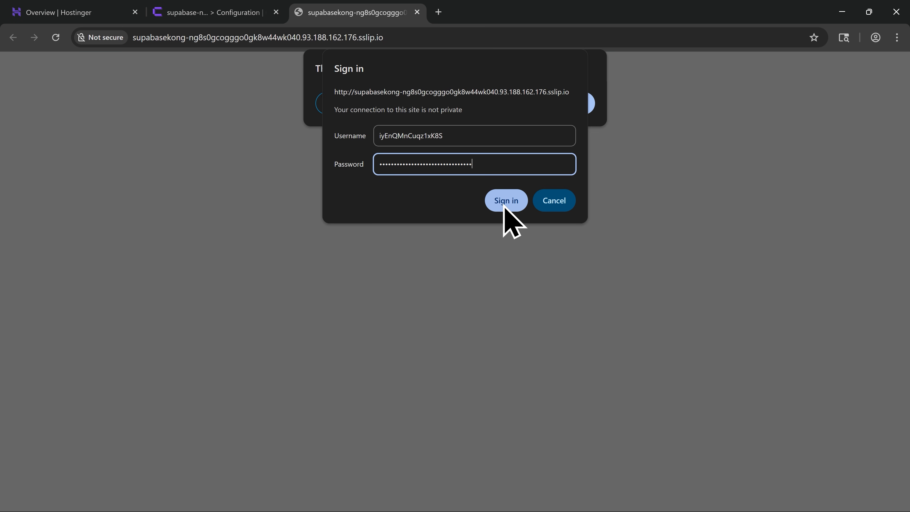
click(505, 208)
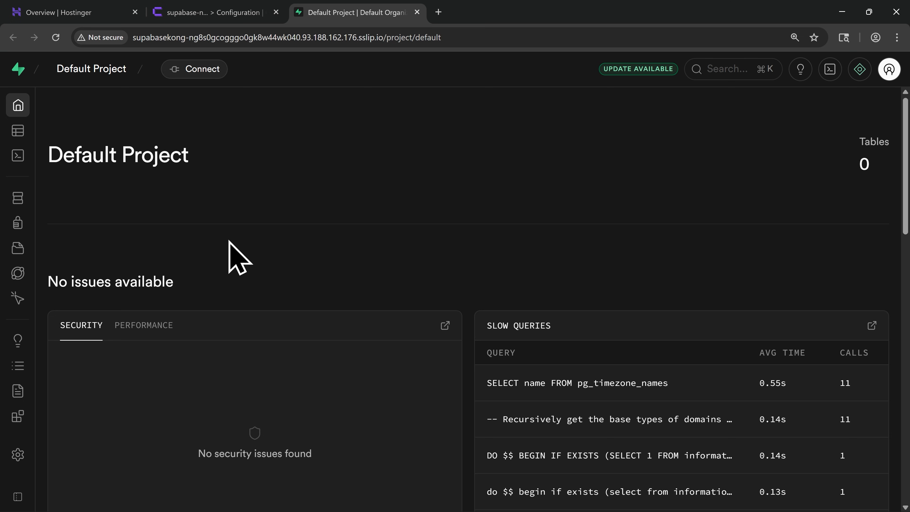
mouse_move(29, 174)
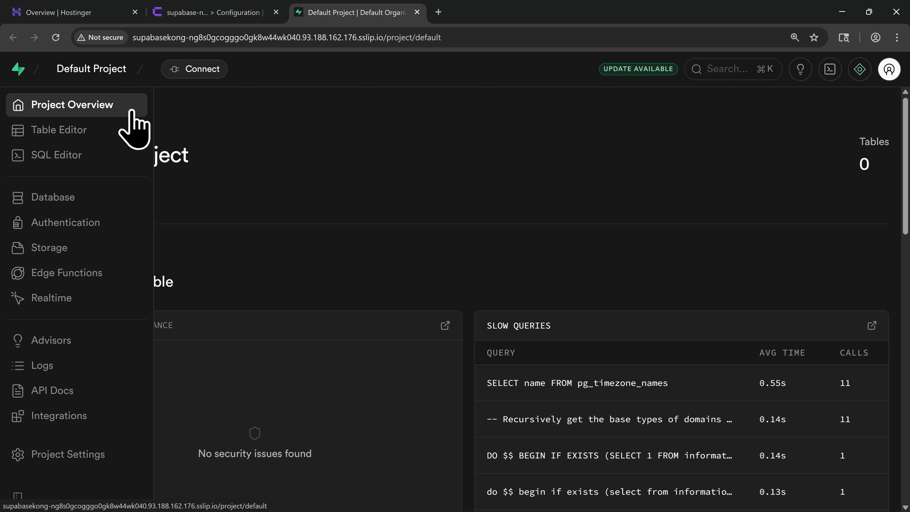
Step: Open the project's Edge Functions page and read the self-hosting documentation, including how to run functions locally and with Docker
click(72, 281)
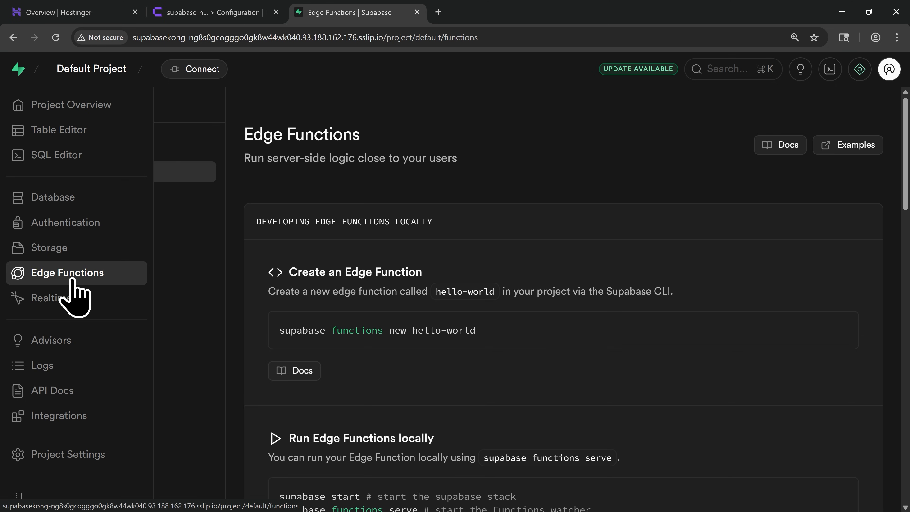
scroll(445, 329, down, 9)
scroll(446, 329, down, 7)
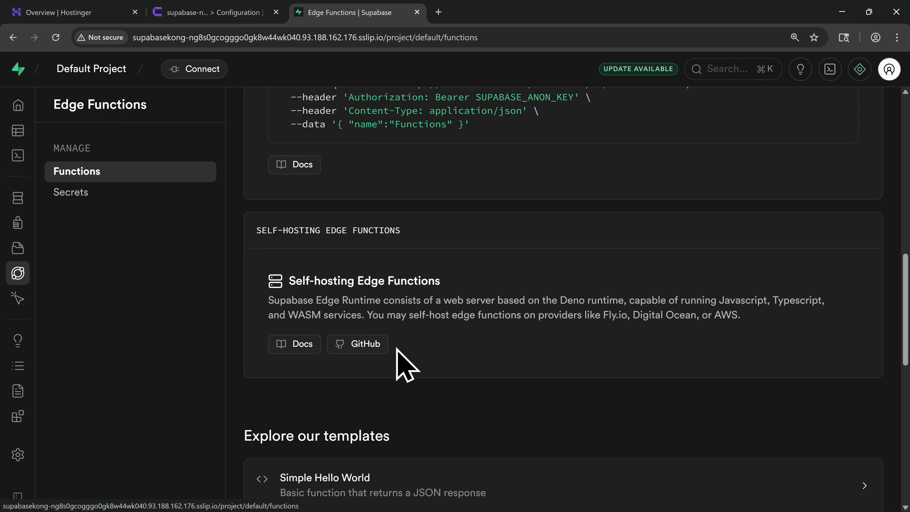
click(299, 354)
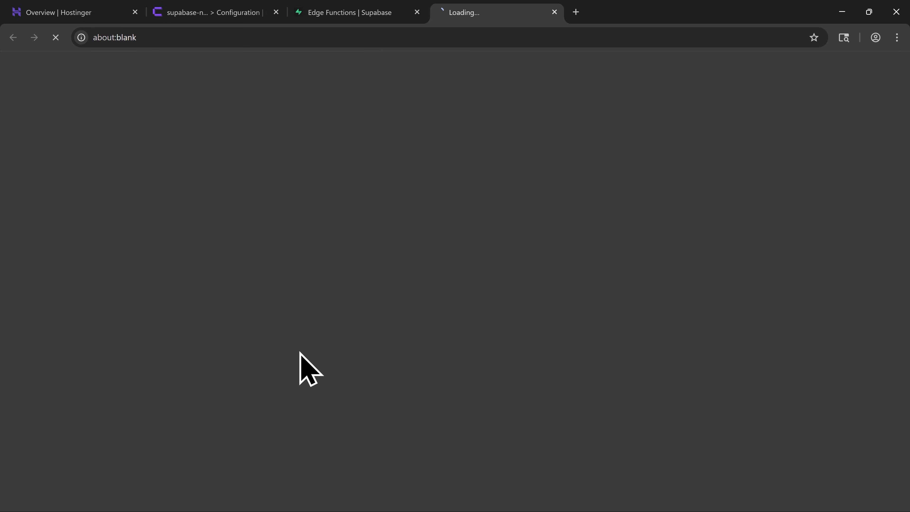
scroll(301, 368, down, 8)
scroll(338, 347, down, 1)
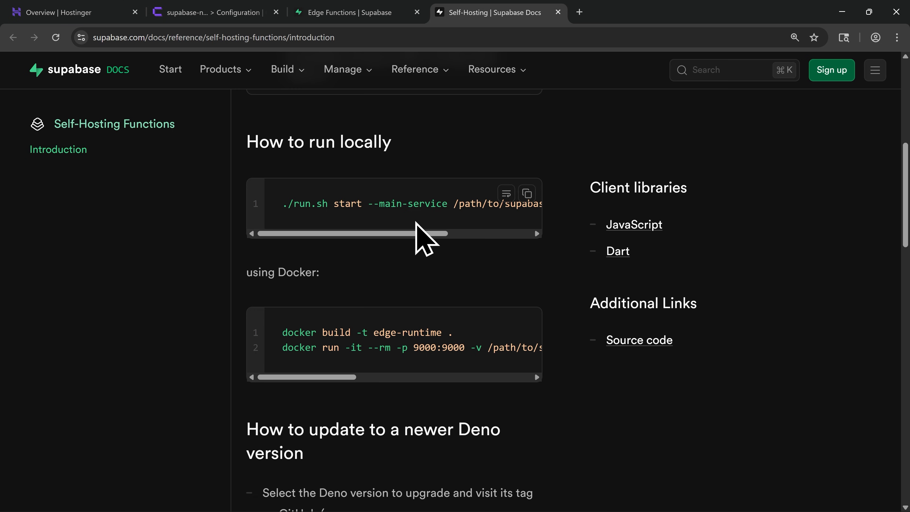
Step: Switch to Coolify, view the new resource options for My first project, and return to the self-hosting functions documentation
click(215, 12)
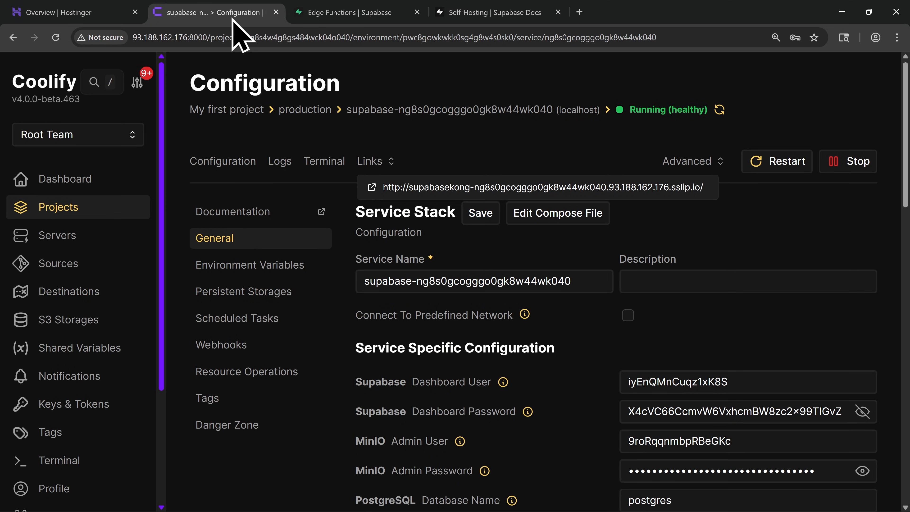
click(97, 207)
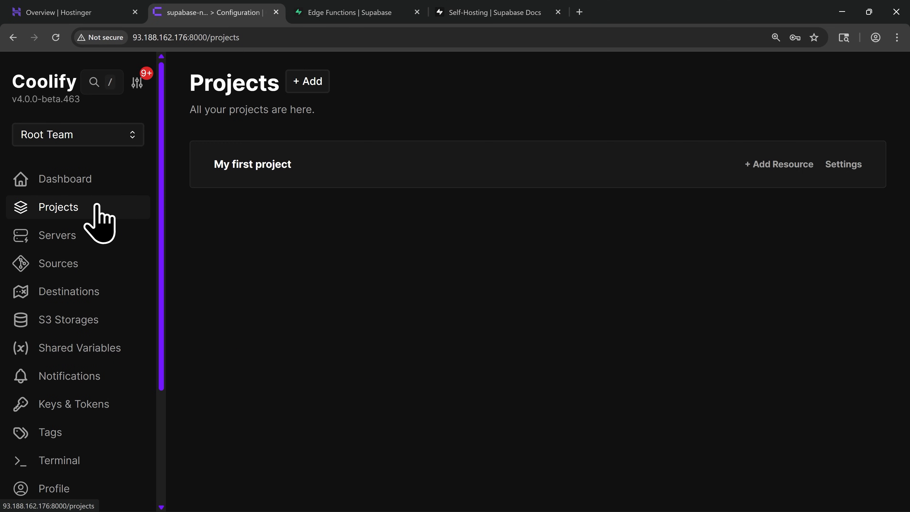
click(261, 170)
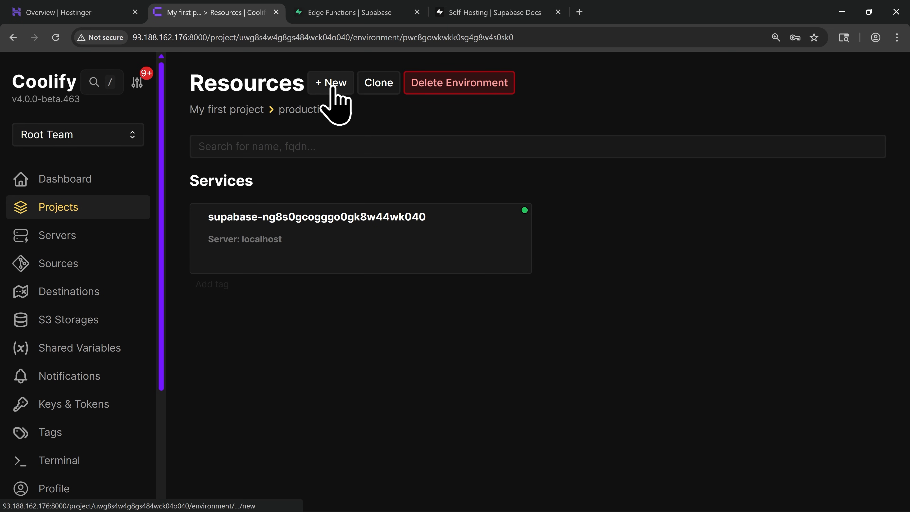
click(336, 104)
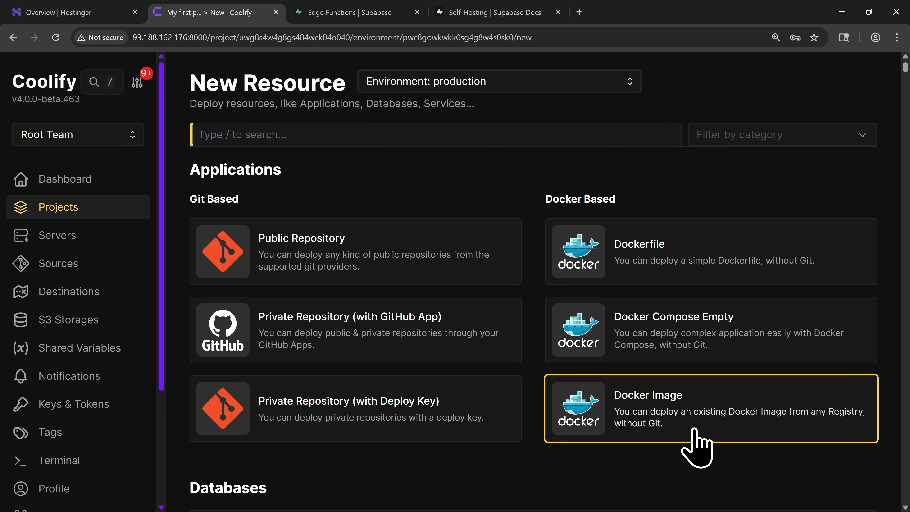
click(505, 14)
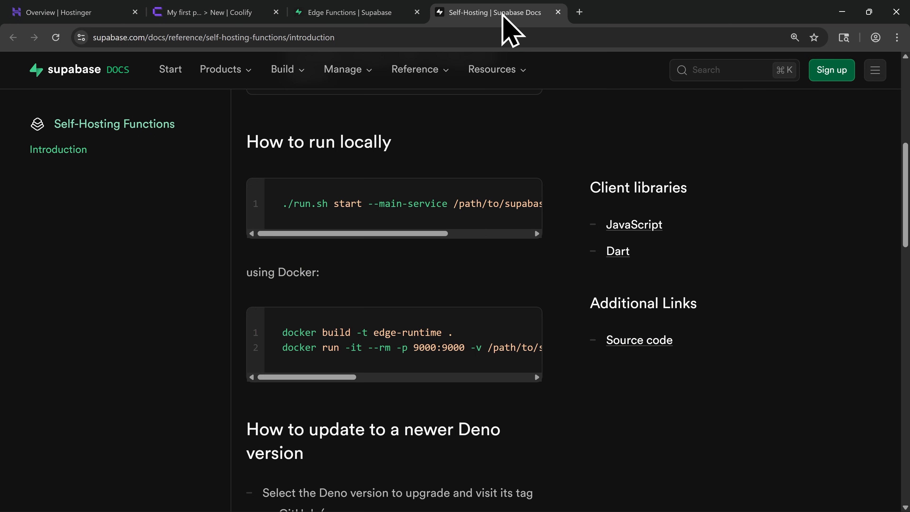
mouse_move(516, 72)
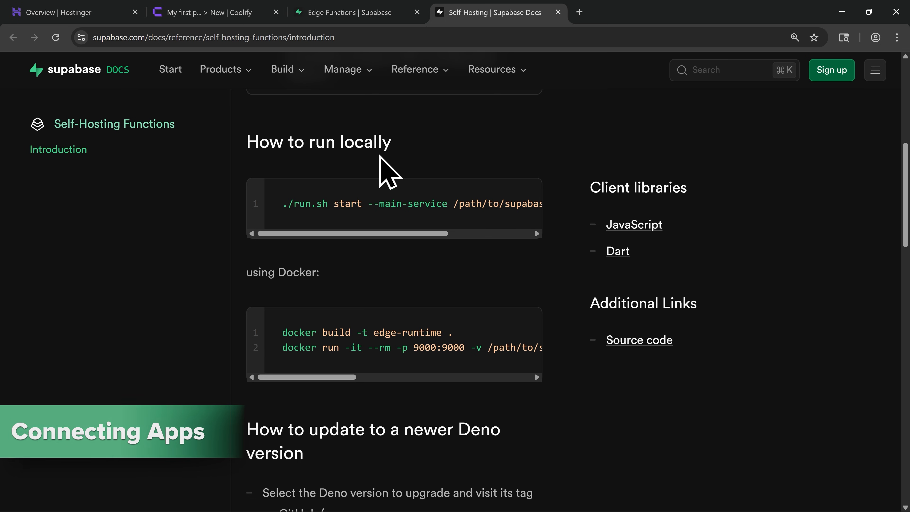
Step: Return to the self-hosted Supabase project, view its connection string options, and close them
click(363, 22)
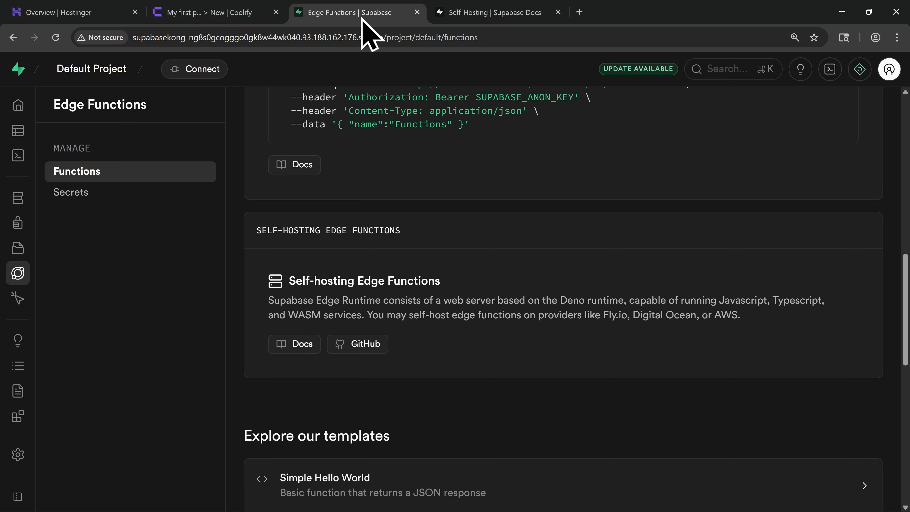
click(196, 77)
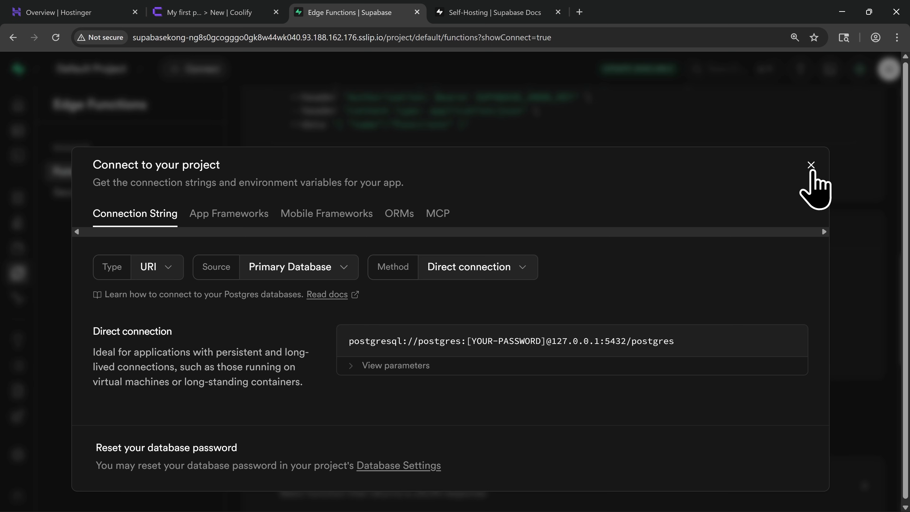
click(812, 167)
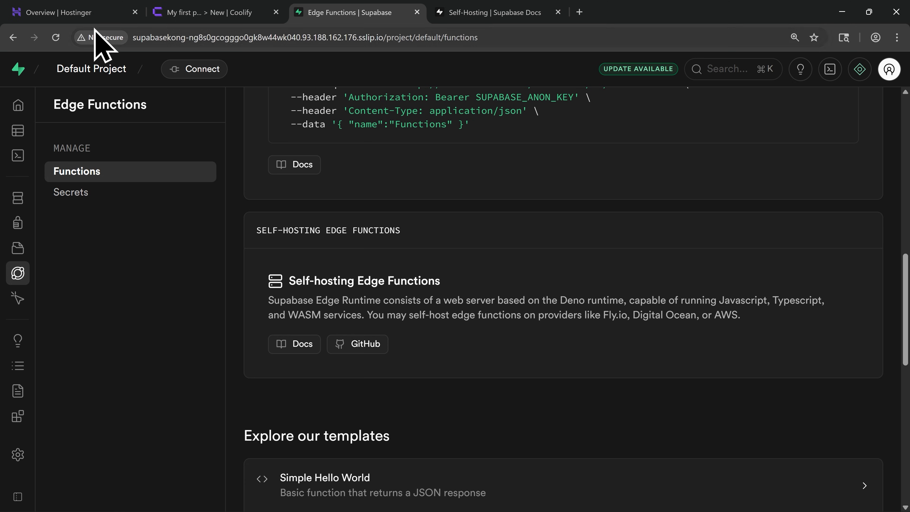
Step: Switch to Hostinger, open the domain portfolio and check the availability of tutorialtesting.cloud as the free domain
click(94, 15)
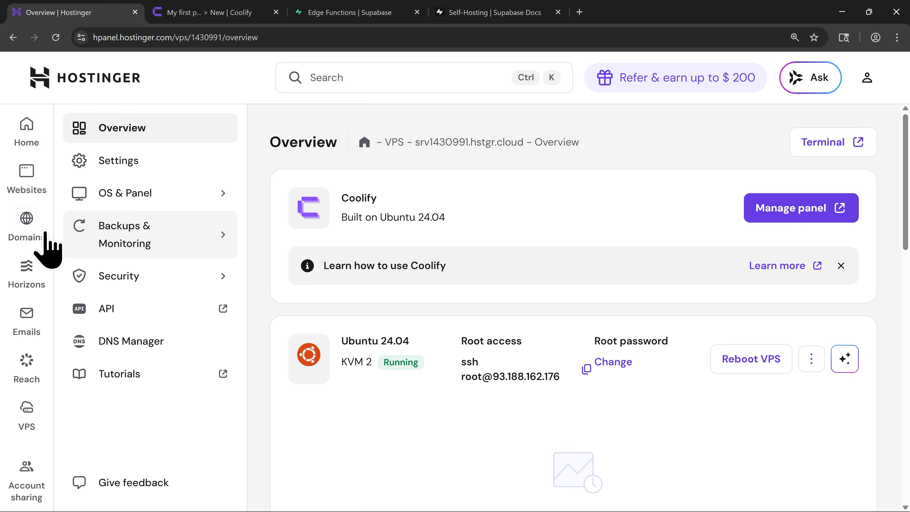
mouse_move(28, 224)
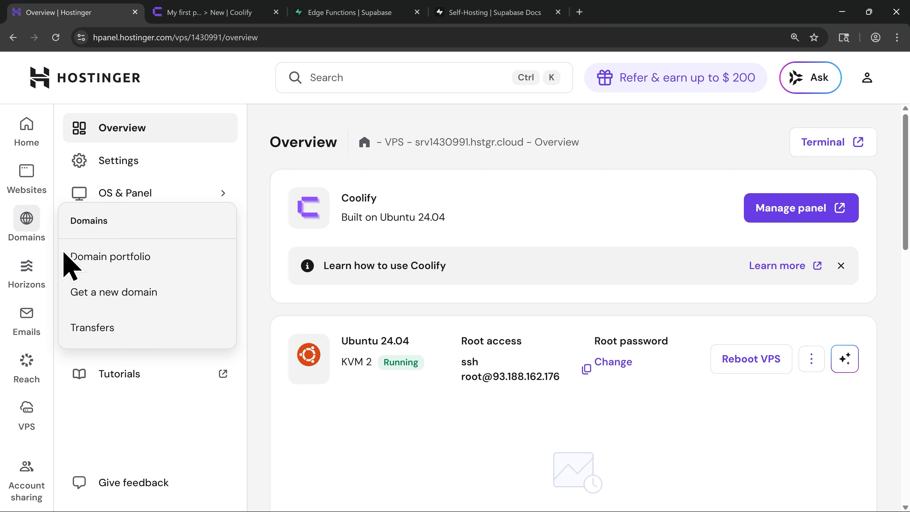
click(128, 268)
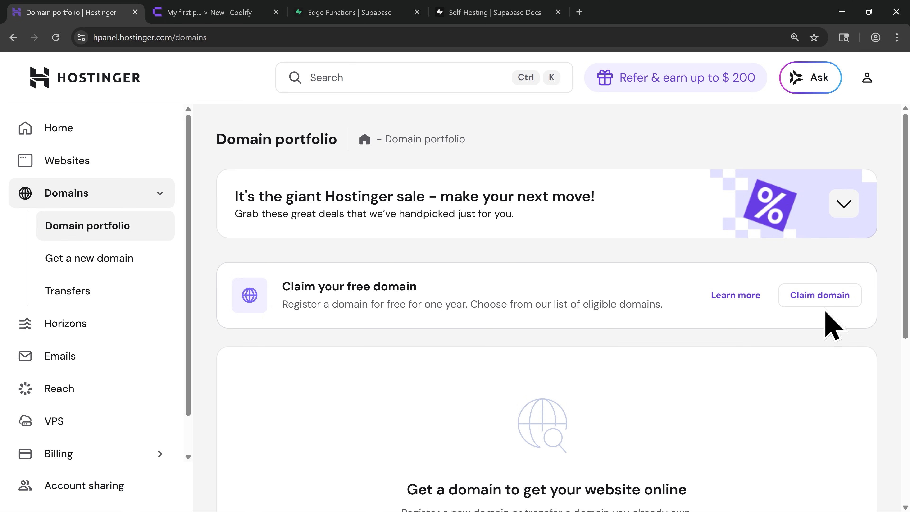
click(821, 295)
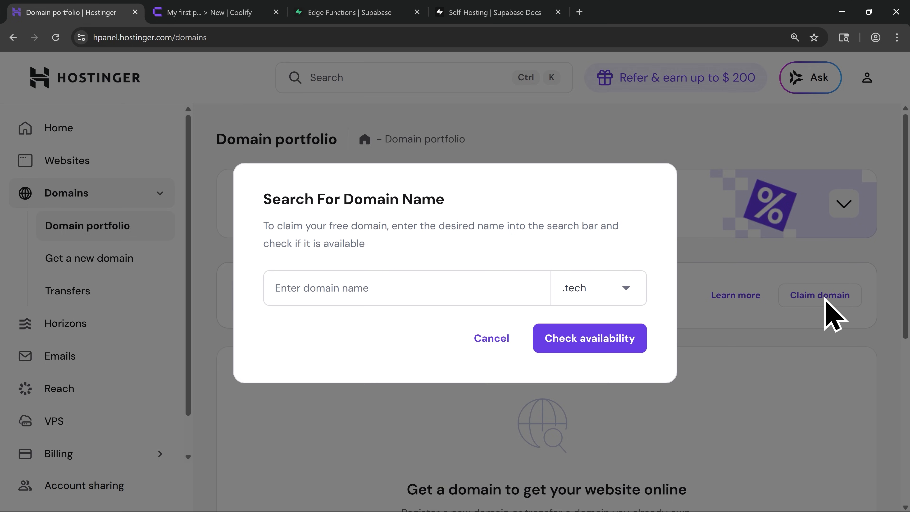
click(584, 301)
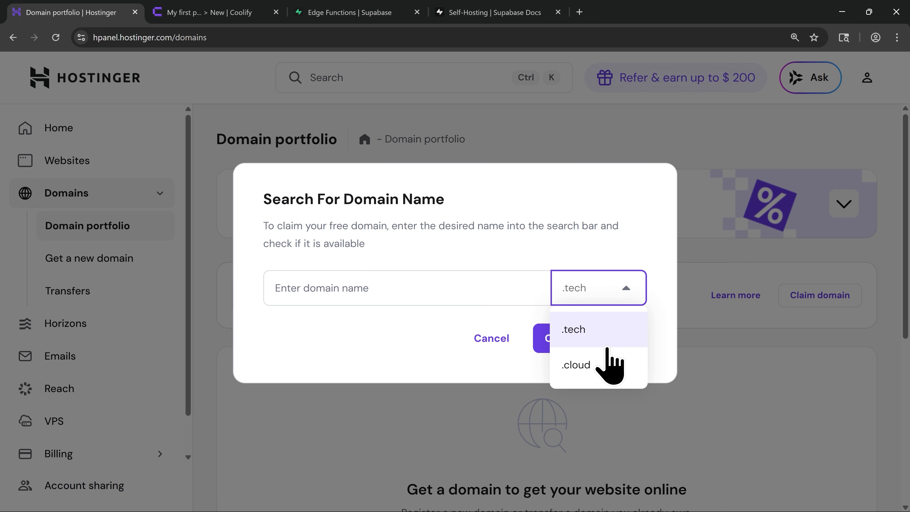
click(602, 374)
click(335, 283)
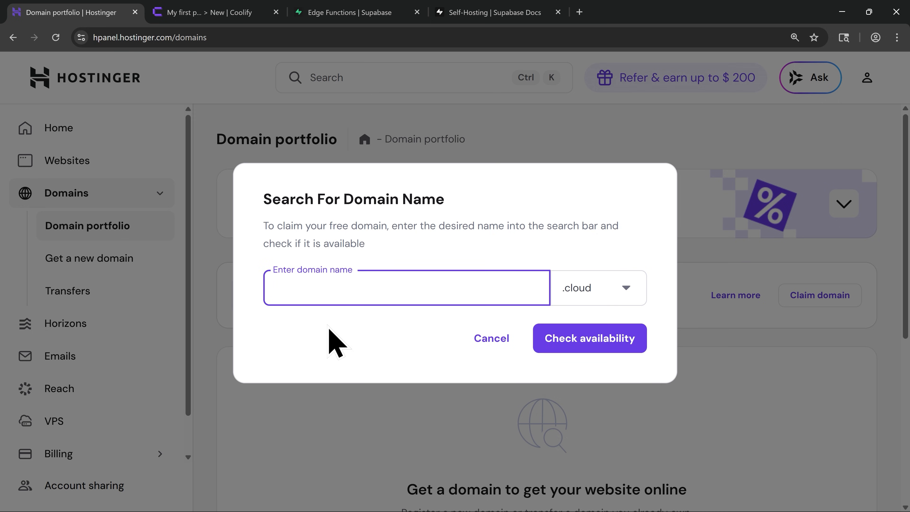
text(tutorialtesting)
click(582, 350)
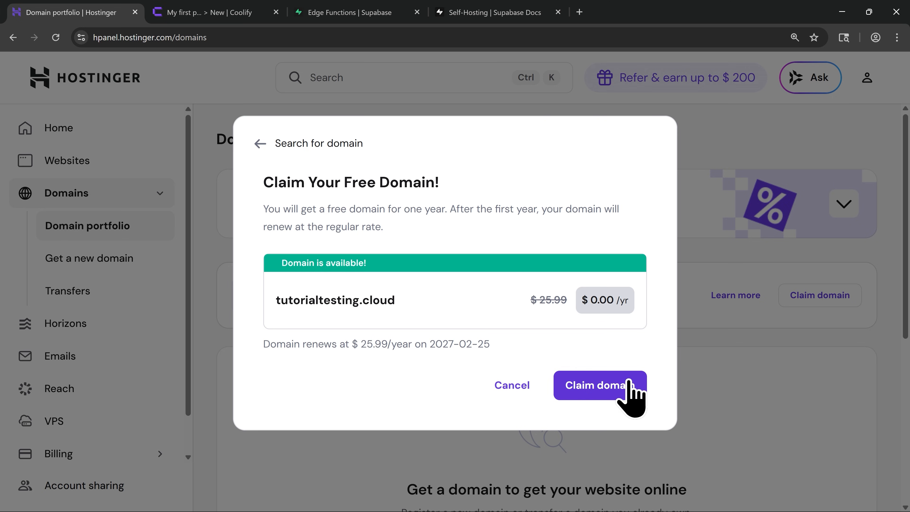
Step: Claim the free tutorialtesting.cloud domain and skip the website-building offers to reach its domain overview
click(598, 394)
click(600, 394)
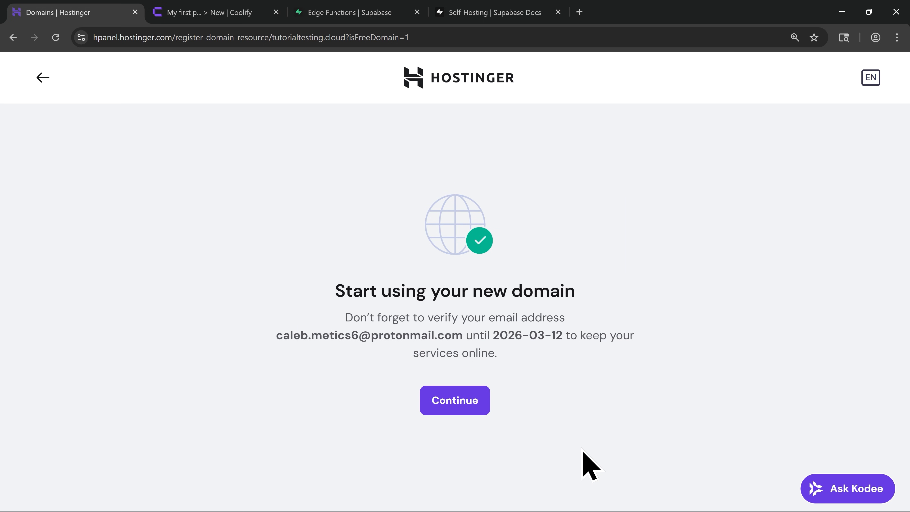
click(458, 412)
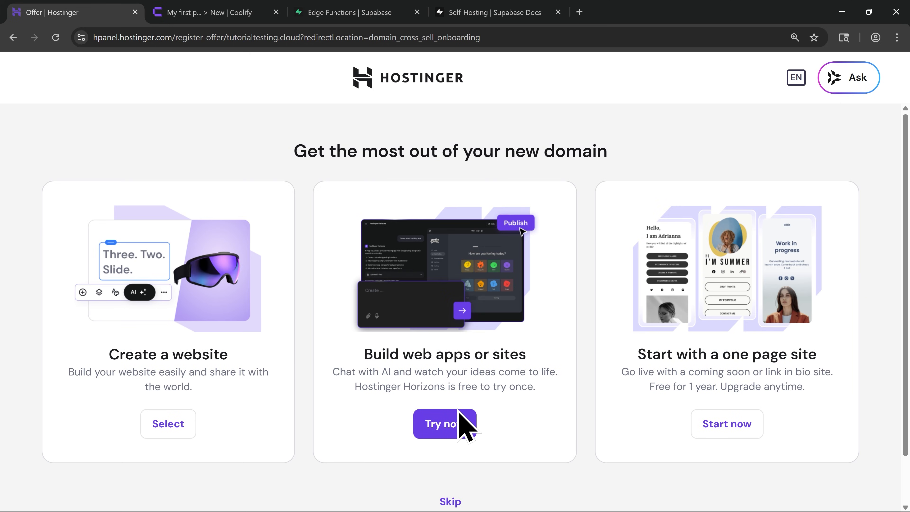
scroll(463, 431, down, 2)
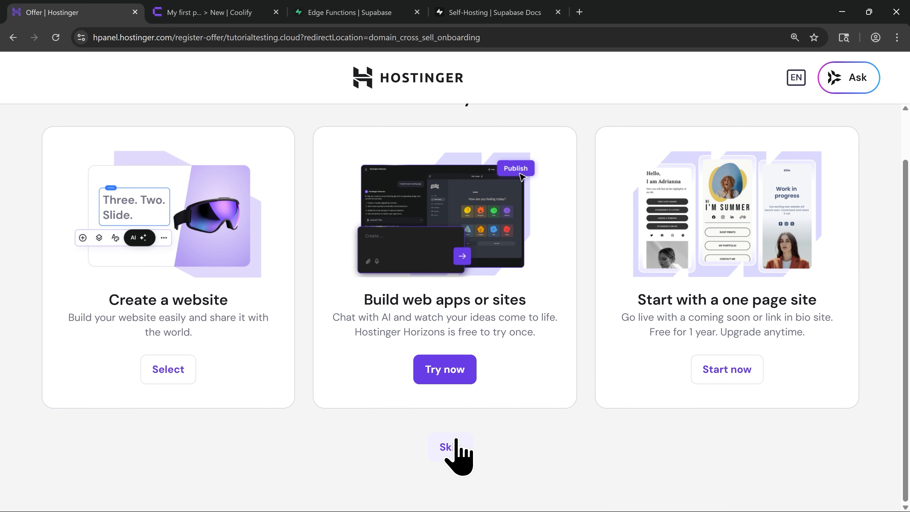
click(450, 448)
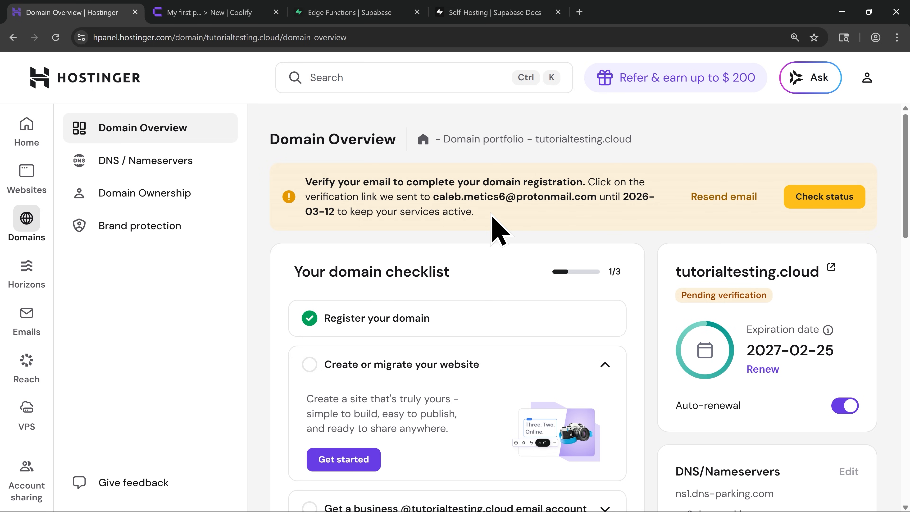
Step: In the domain's DNS records, fill in a new A record named supabase pointing to 93.188.162.176
click(143, 171)
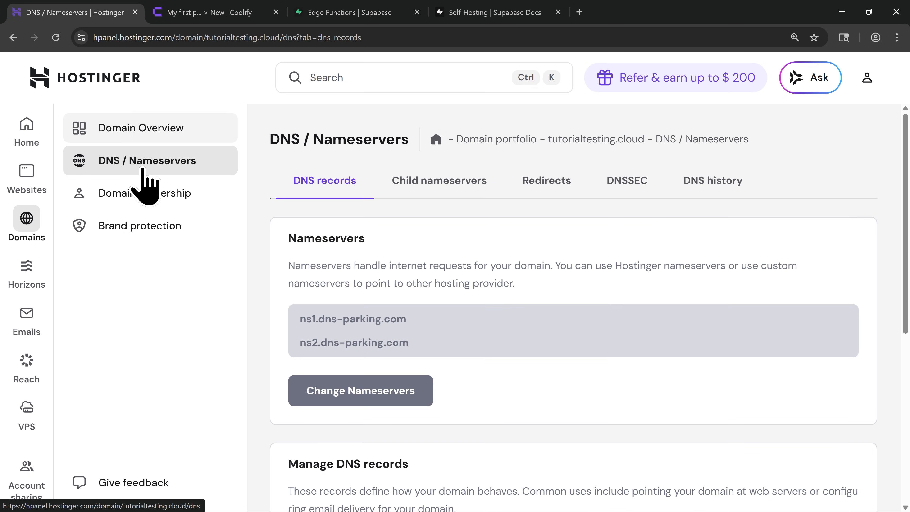
scroll(493, 325, down, 5)
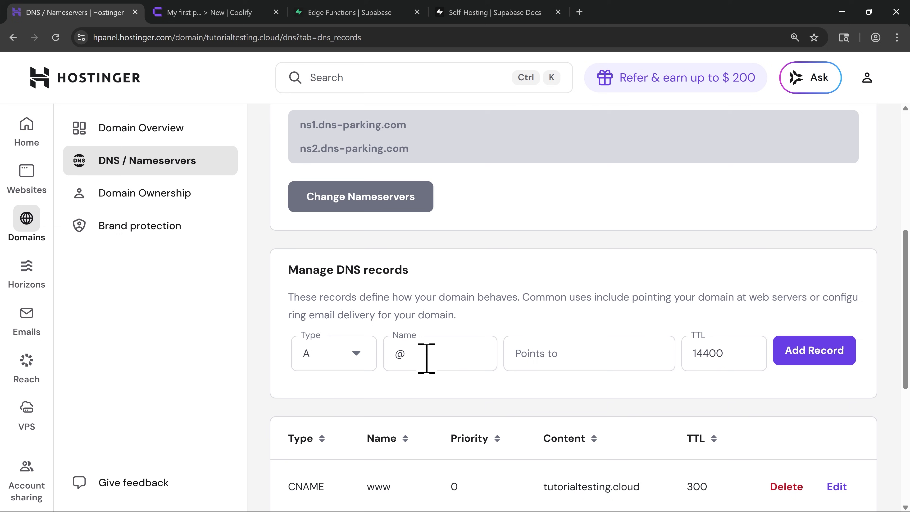
click(414, 354)
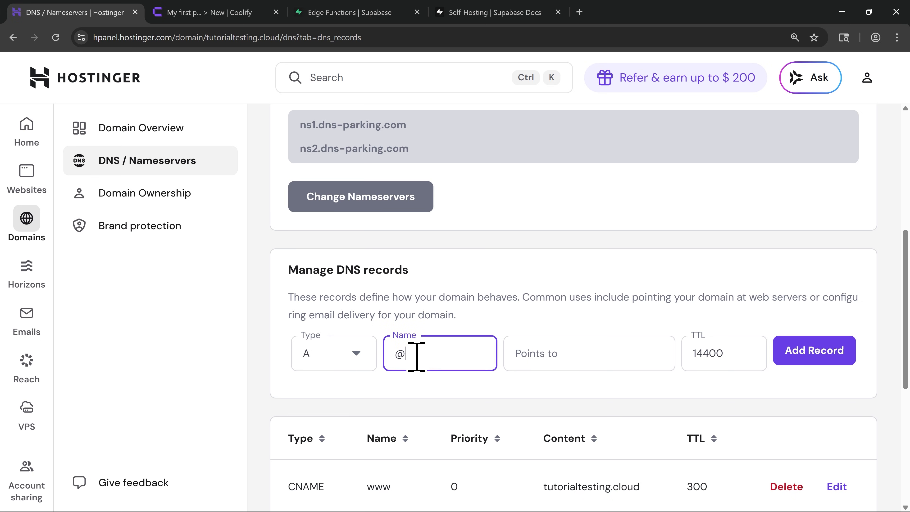
text(supabase)
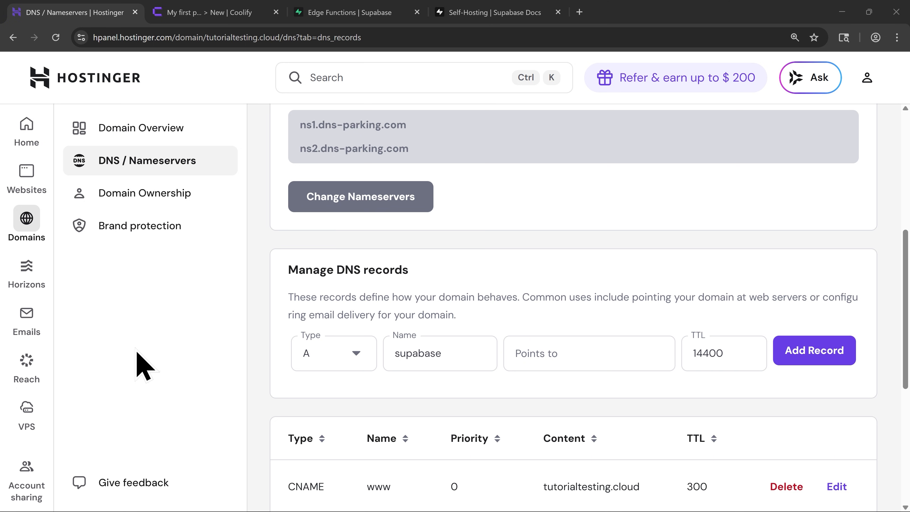
click(531, 362)
text(93.188.162.176)
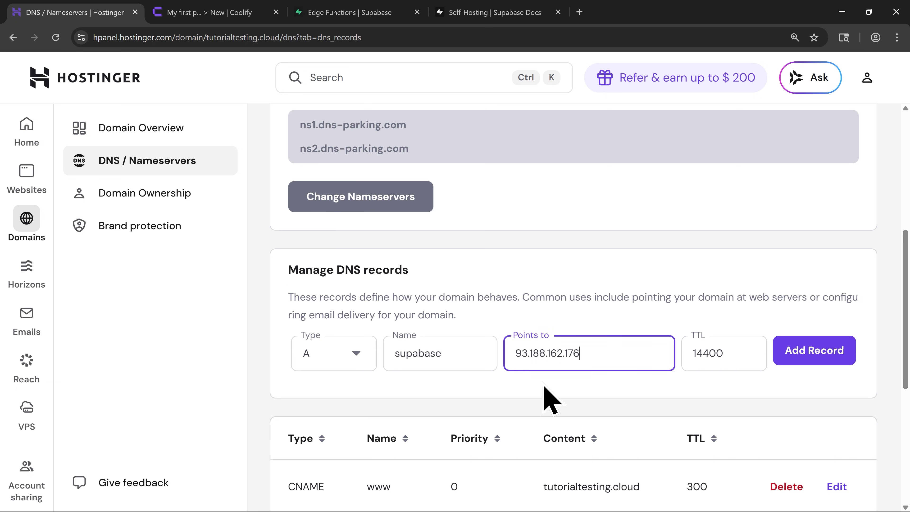
Step: Set the new A record's TTL to 60, add it and confirm it as an additional A record
click(702, 353)
key(ctrl+a)
text(6)
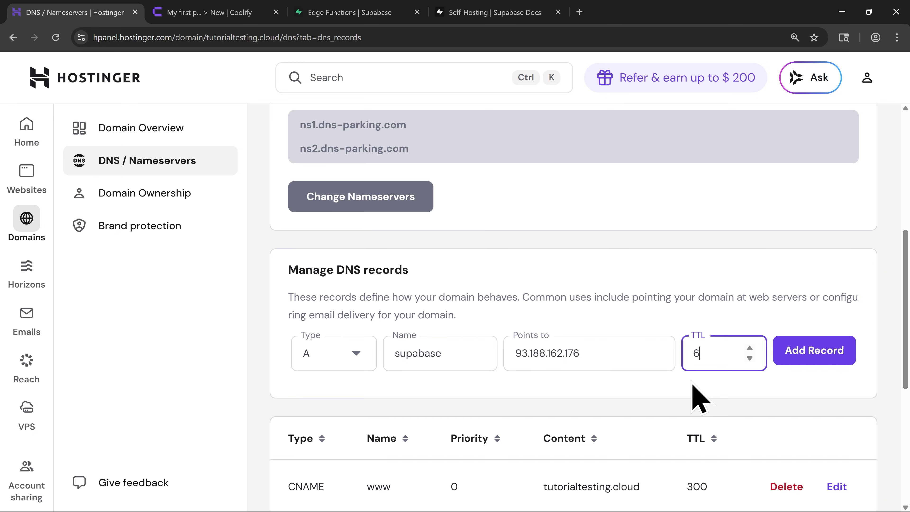
text(0)
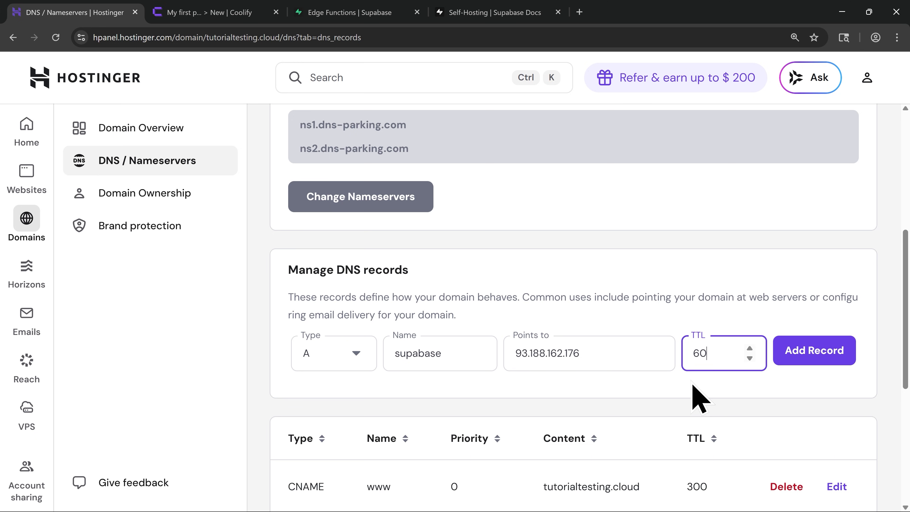
click(811, 362)
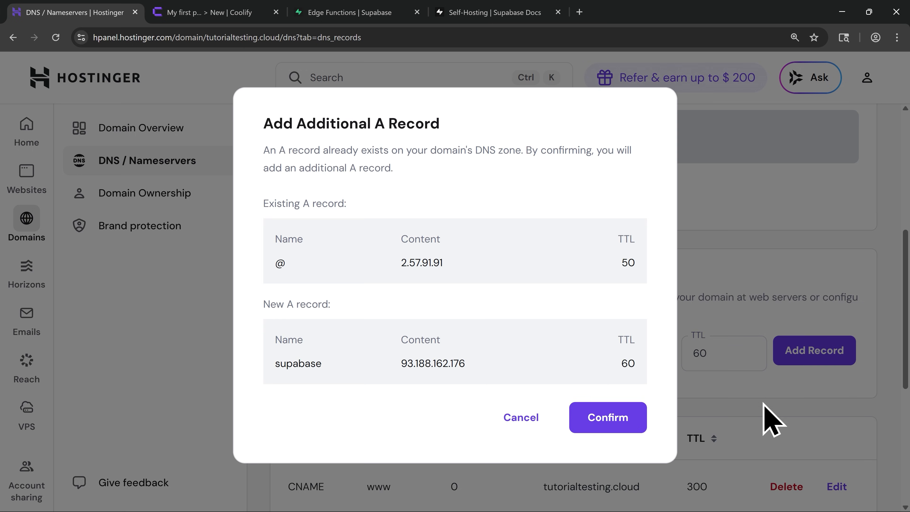
click(614, 424)
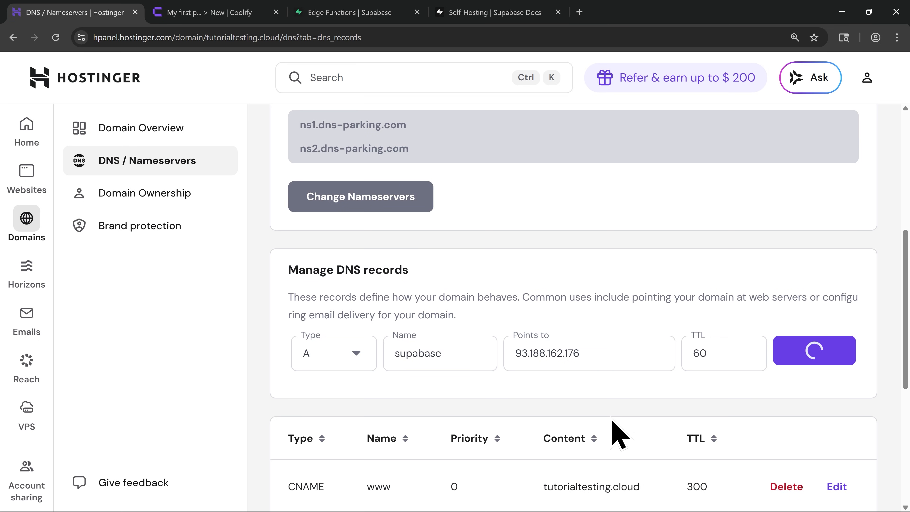
scroll(614, 432, down, 3)
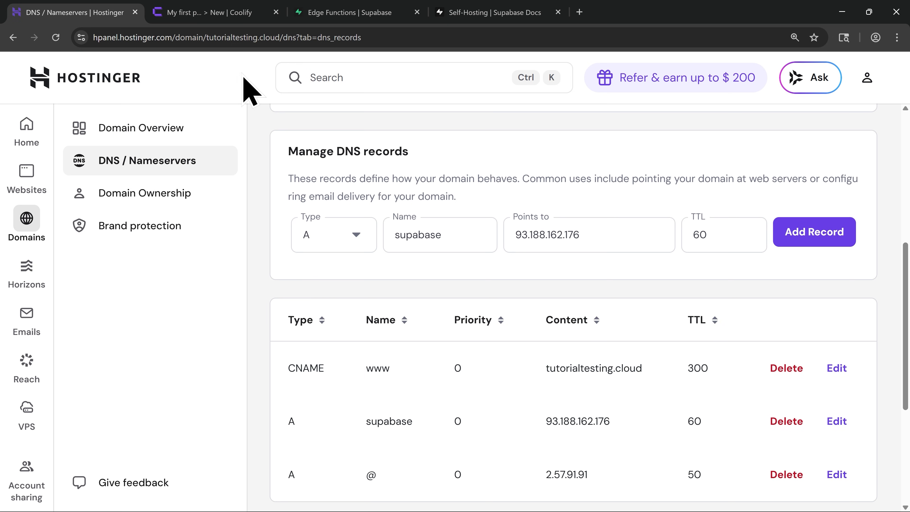
Step: Switch to Coolify and open the Supabase Kong settings of the Supabase service in My first project
click(220, 14)
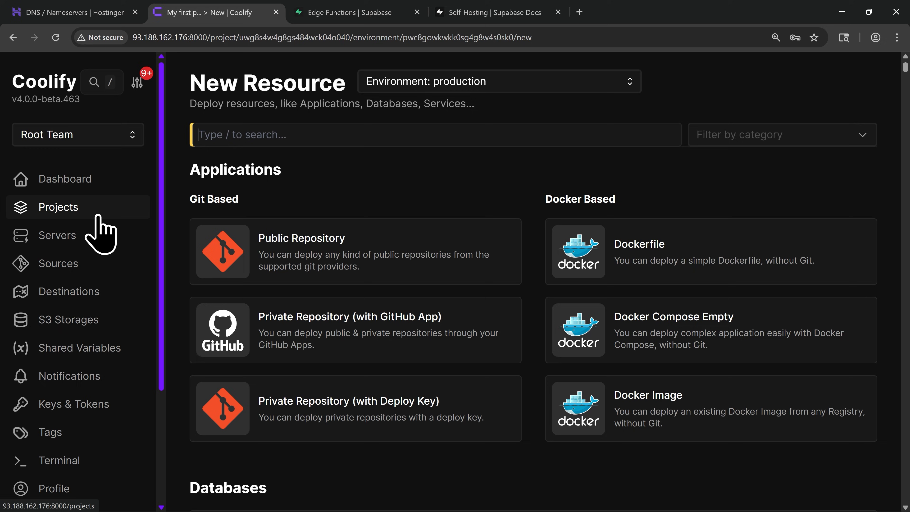
click(106, 217)
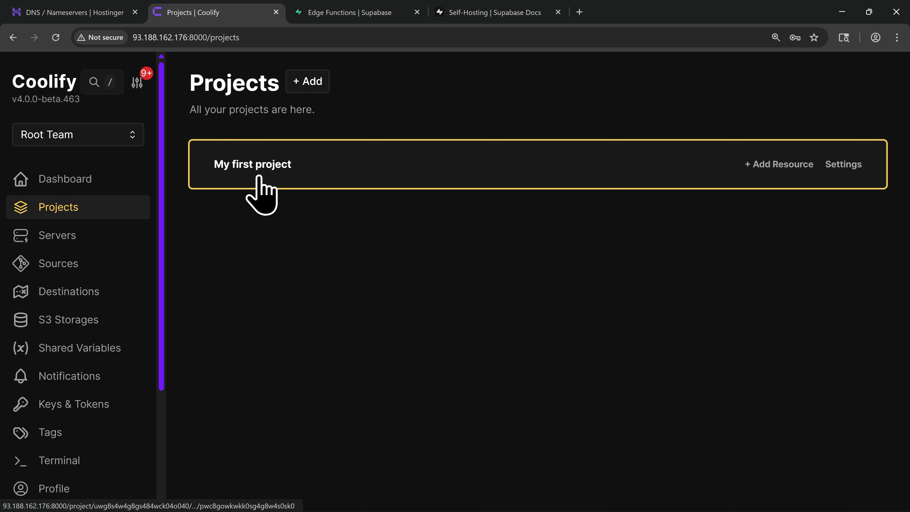
click(259, 178)
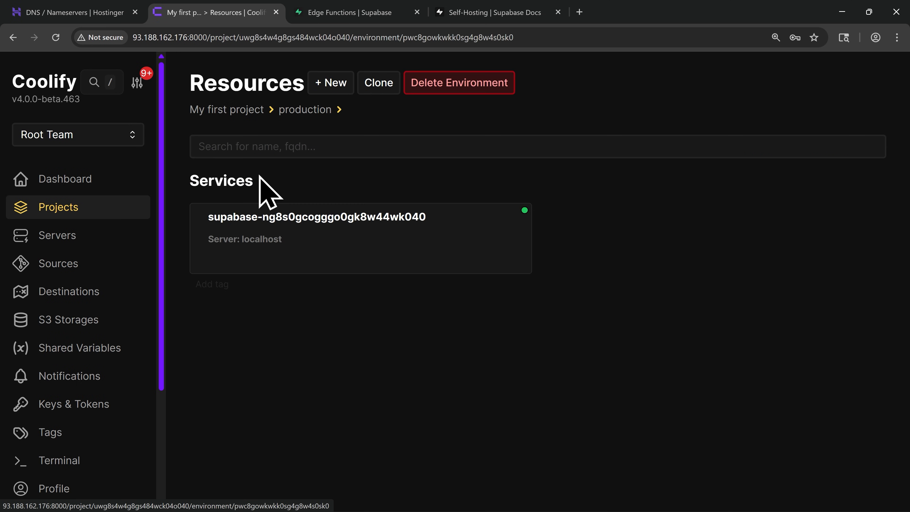
click(296, 241)
scroll(595, 375, down, 3)
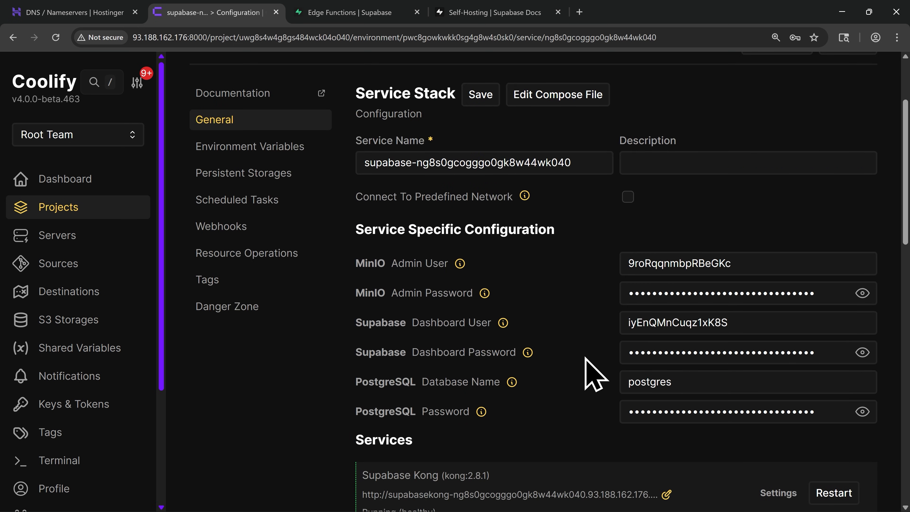
scroll(595, 375, down, 5)
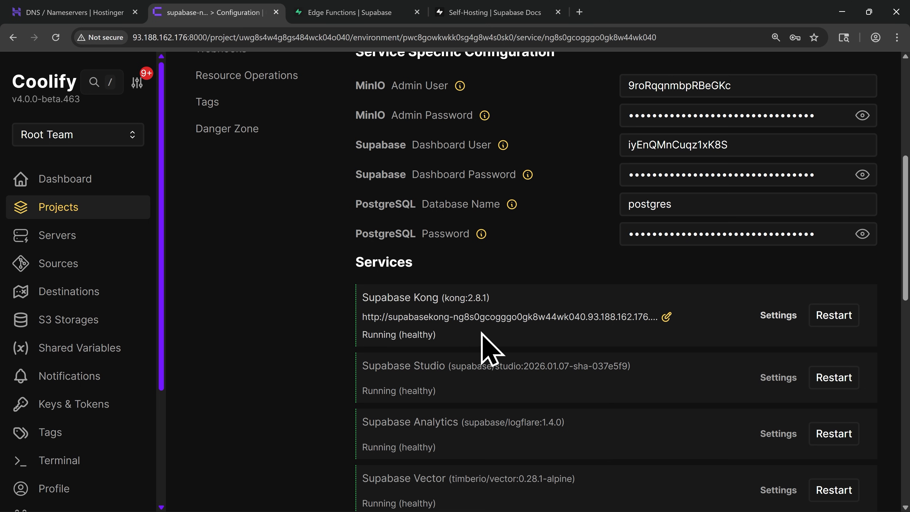
click(778, 319)
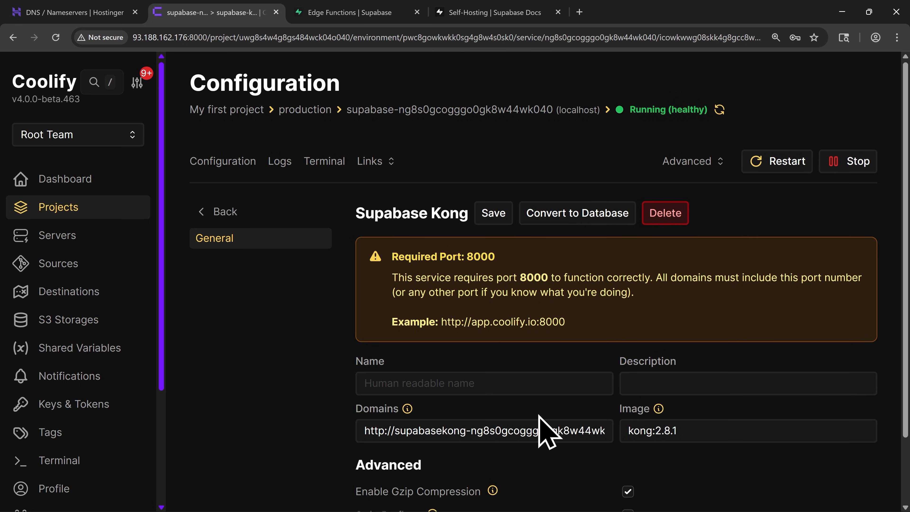
triple_click(513, 428)
key(BackSpace)
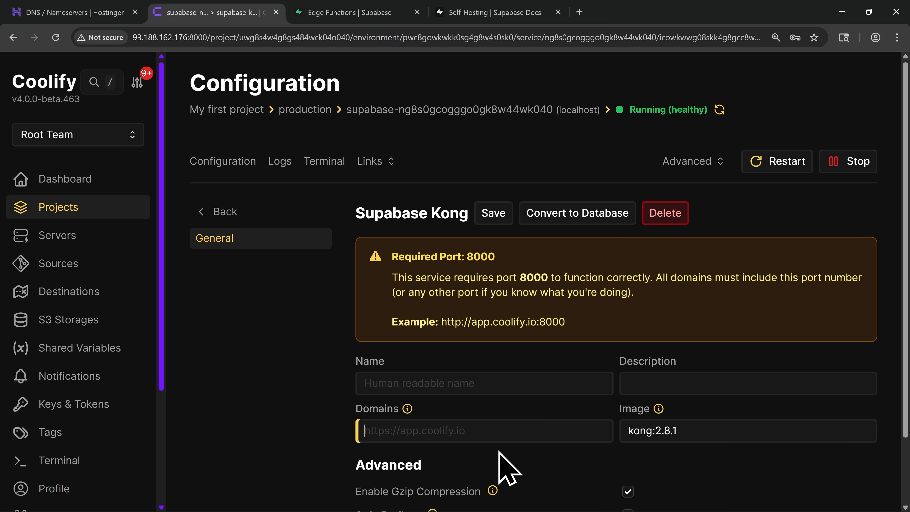
text(https://supabase)
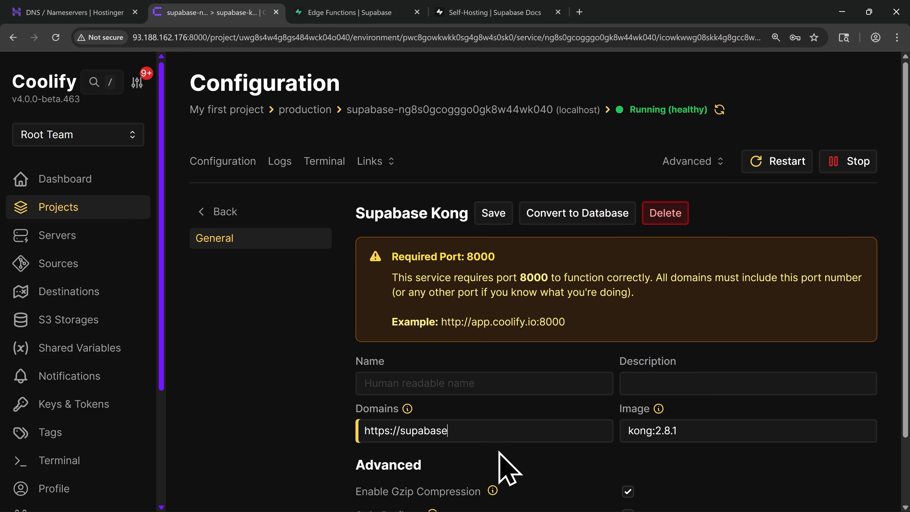
text(.tutorialtesting.cloud)
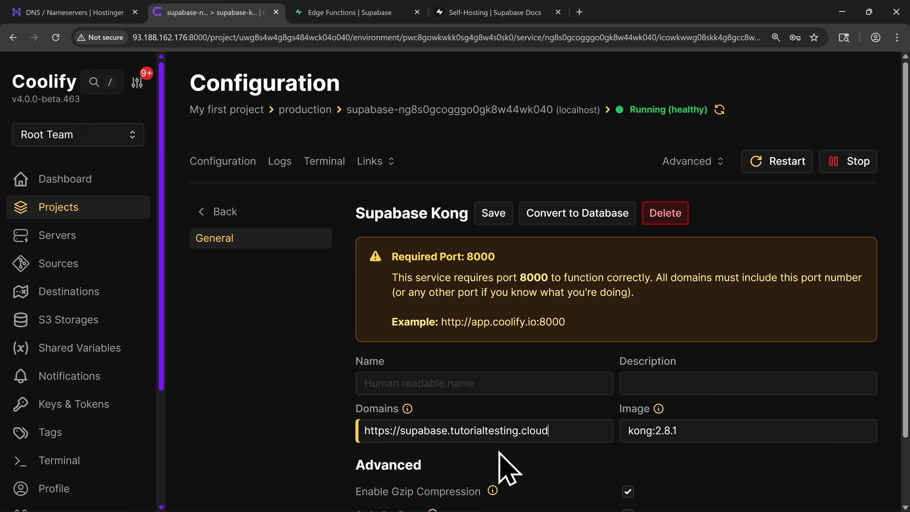
drag(555, 431, 451, 434)
click(469, 456)
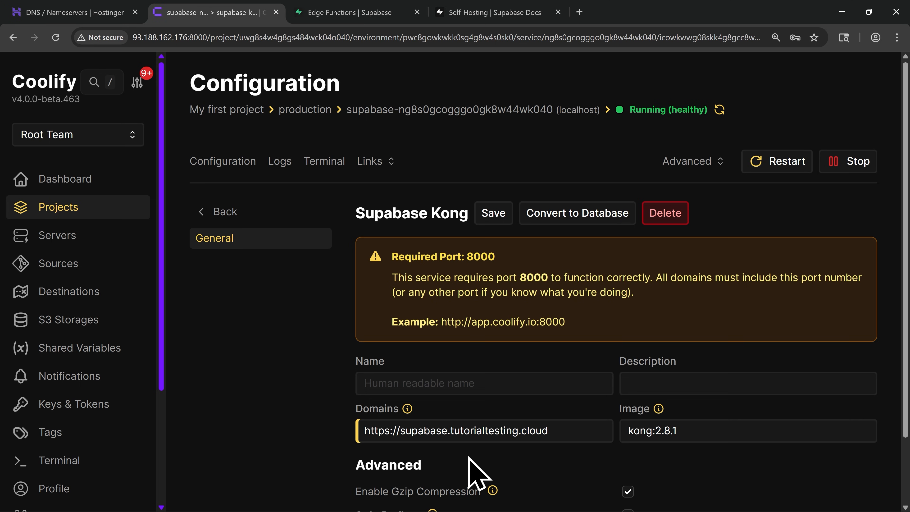
click(554, 433)
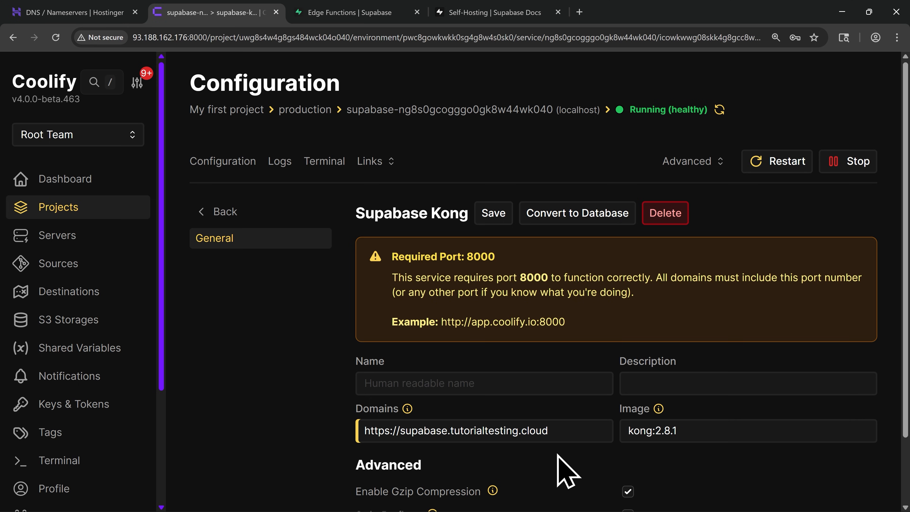
text(:8000)
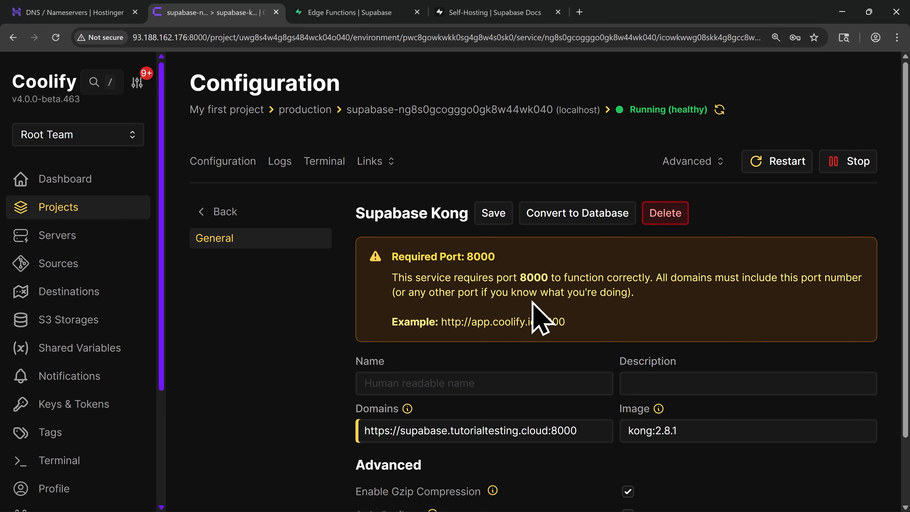
drag(582, 431, 547, 432)
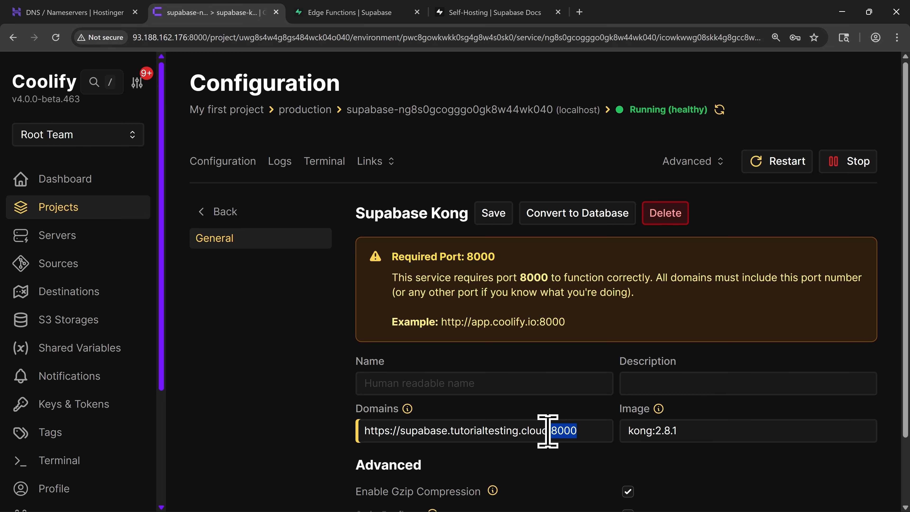
click(547, 454)
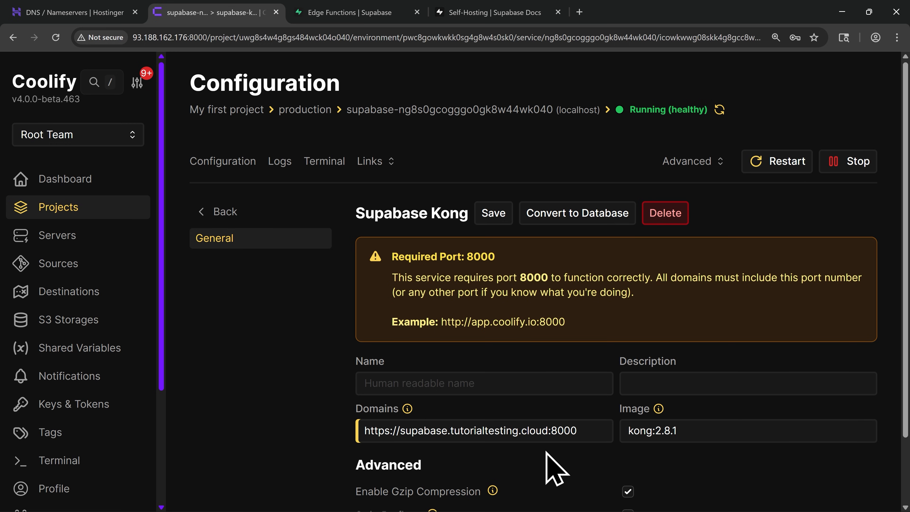
Step: Save the Supabase Kong settings and restart the service, closing the startup logs once the containers have started
click(496, 221)
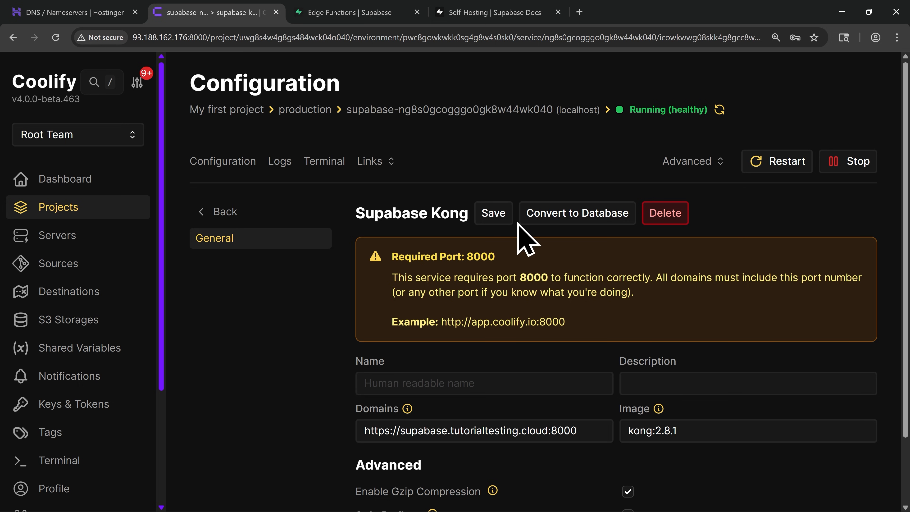
click(782, 171)
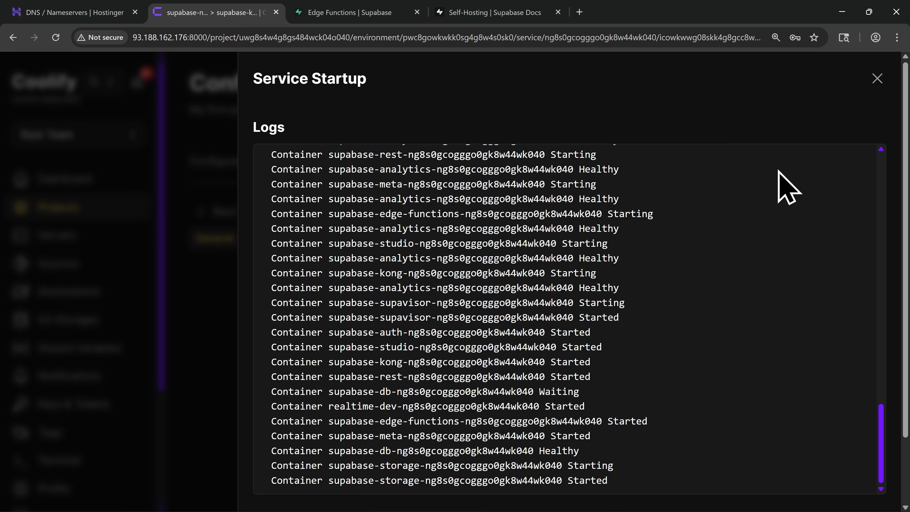
click(878, 80)
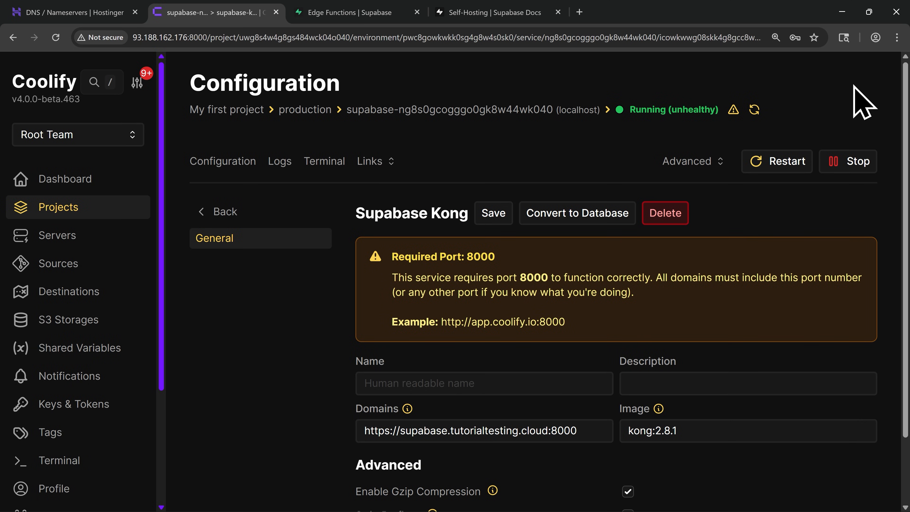
Step: Open supabase.tutorialtesting.cloud in a new browser tab and sign in with the Supabase dashboard username and password
click(579, 12)
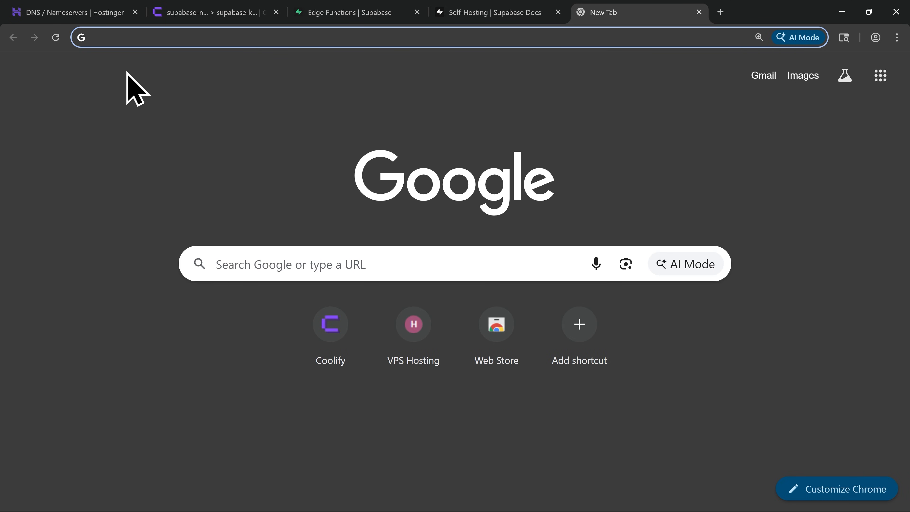
text(supabase)
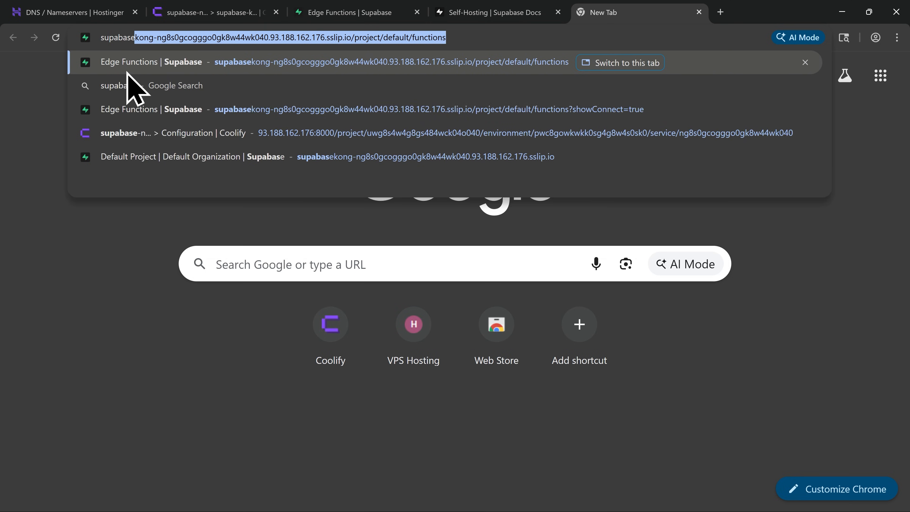
text(.tutor)
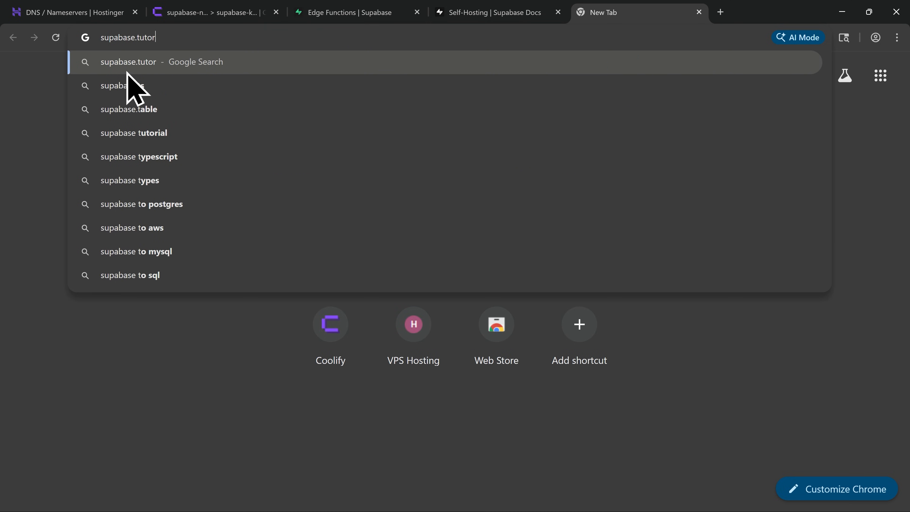
text(ialtesting.cloud)
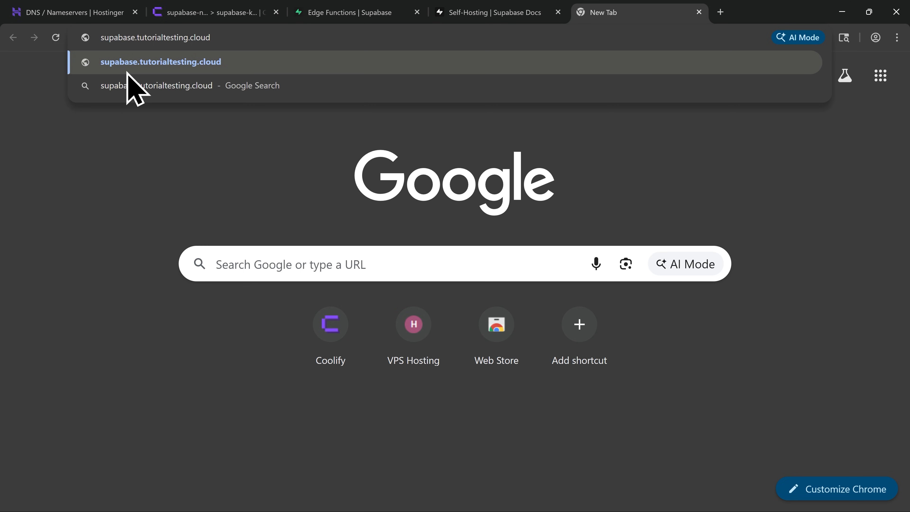
key(Return)
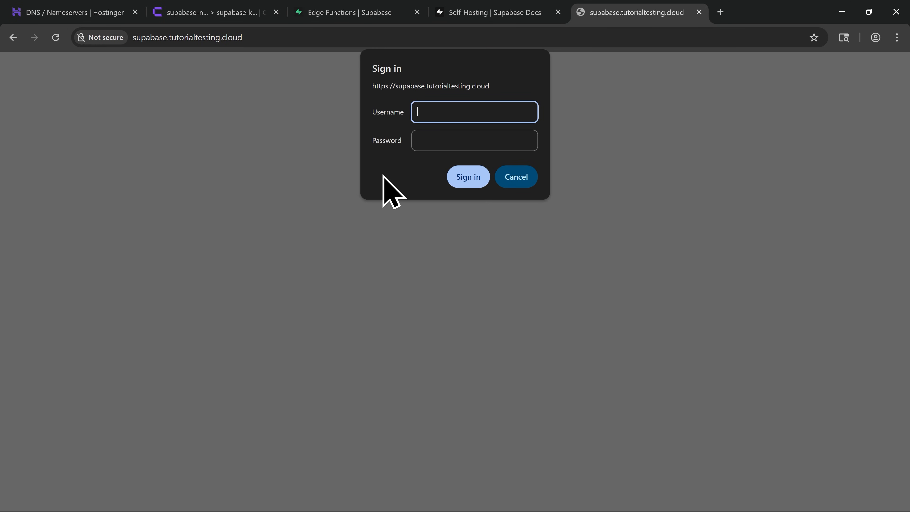
click(409, 162)
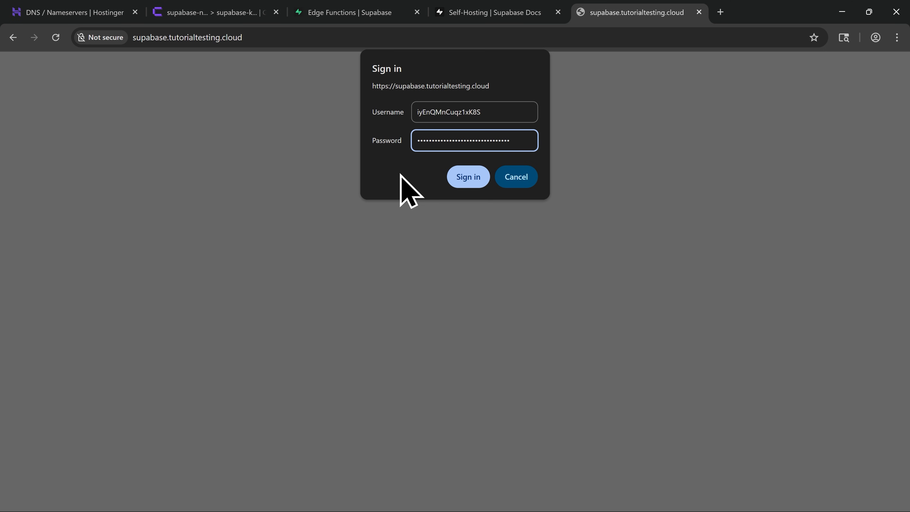
click(472, 187)
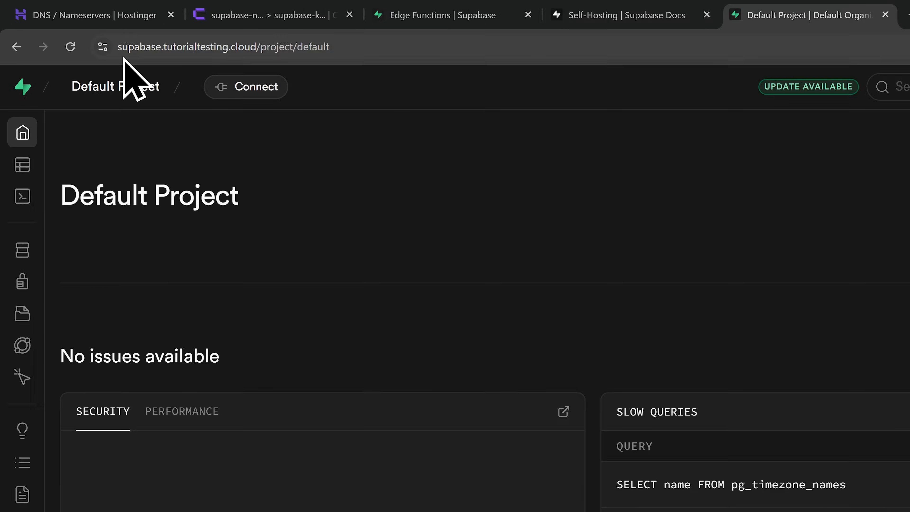
Step: Check the site's connection security and review the project's API Docs introduction
click(103, 53)
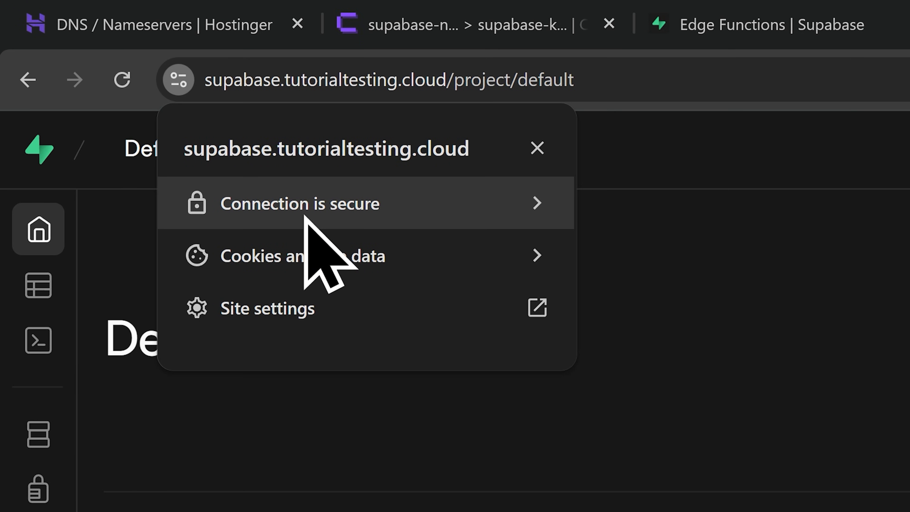
click(537, 148)
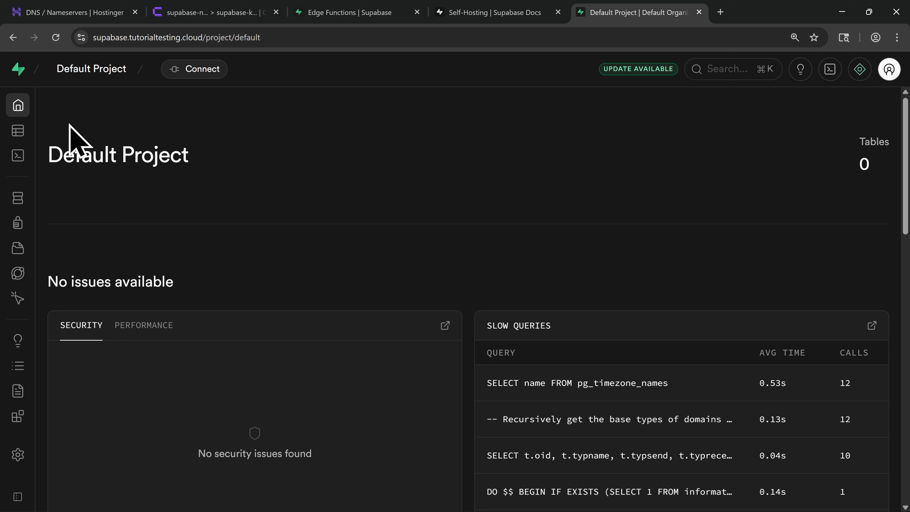
mouse_move(29, 114)
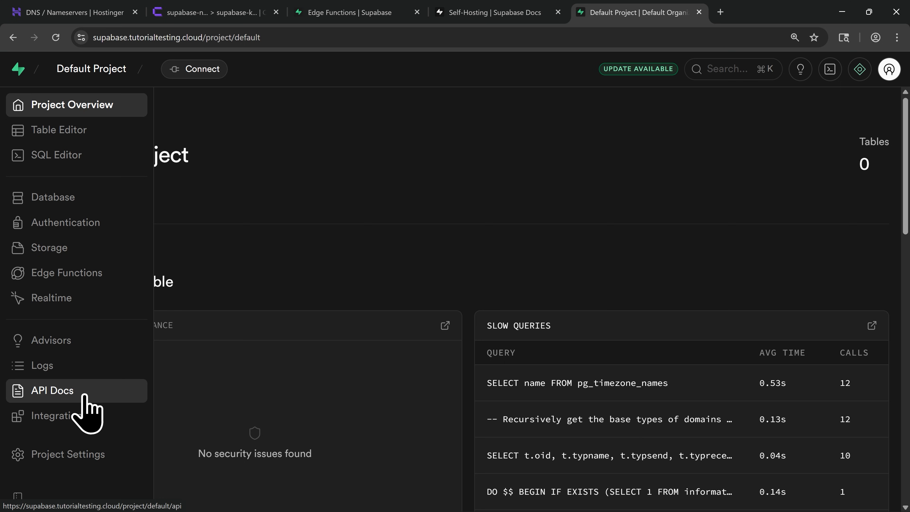
click(87, 413)
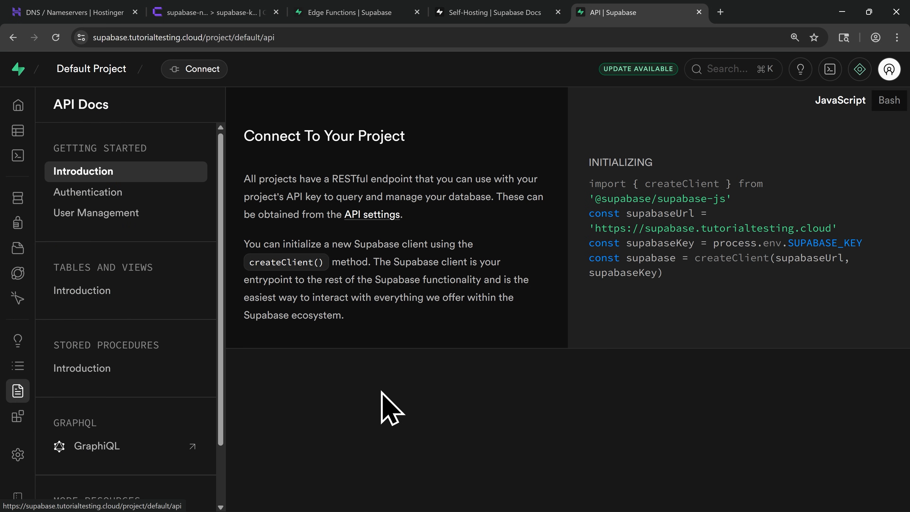
scroll(200, 395, down, 2)
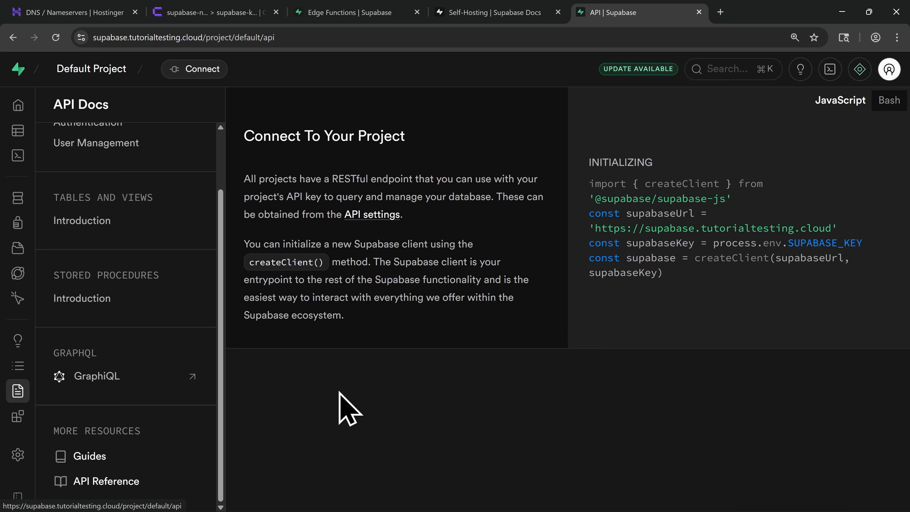
scroll(348, 409, down, 3)
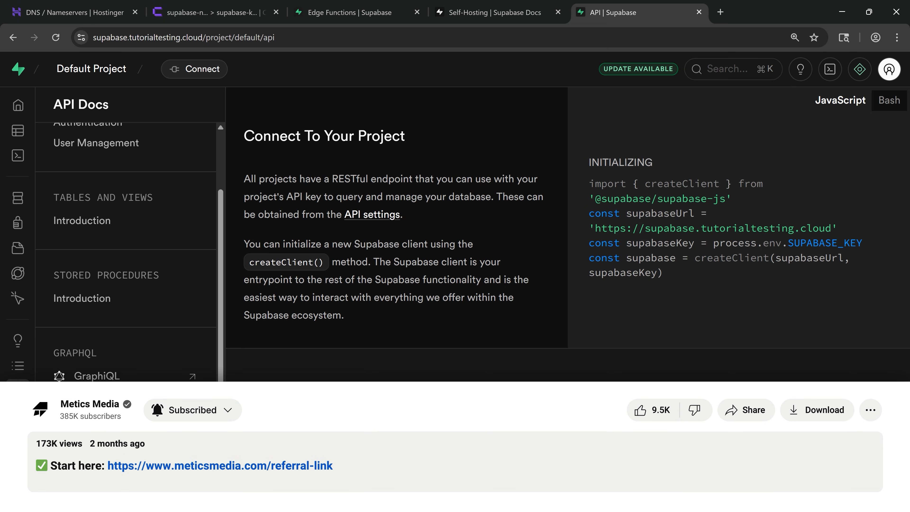